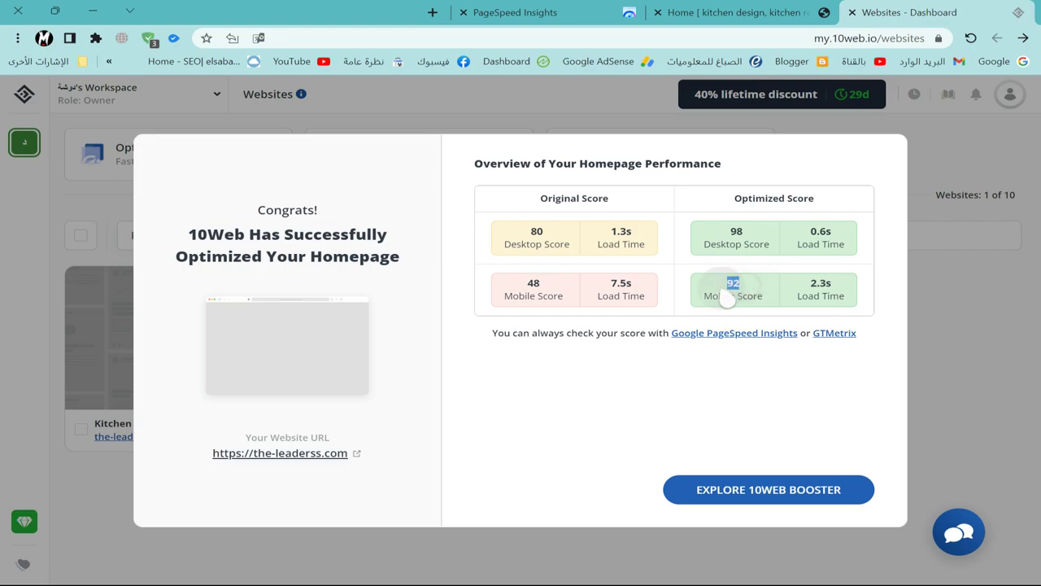
Open the 10Web Booster page from the homepage performance overview and look through it.
left_click(755, 498)
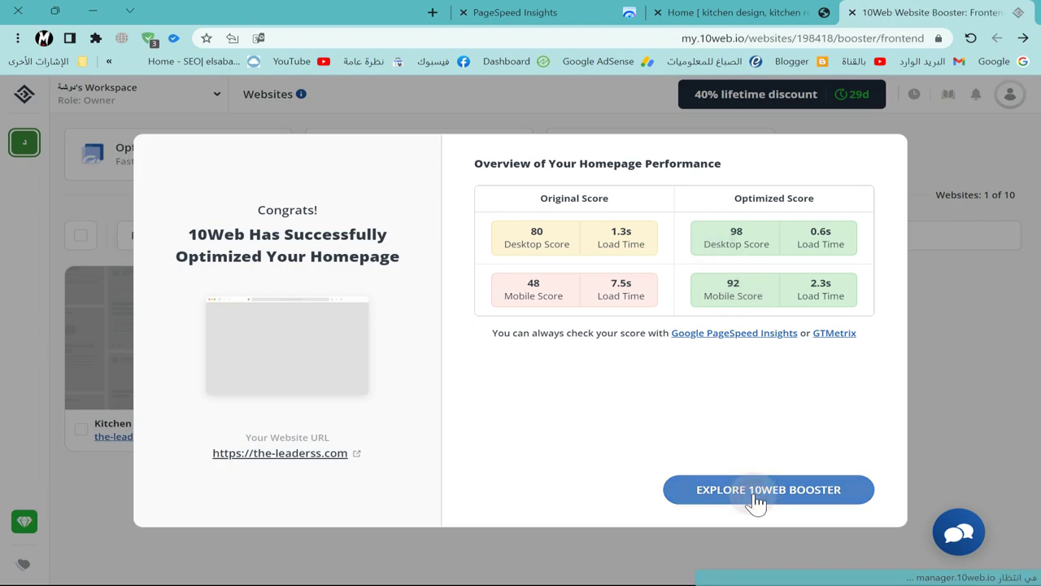
scroll(488, 399, "down", 2)
scroll(350, 292, "down", 1)
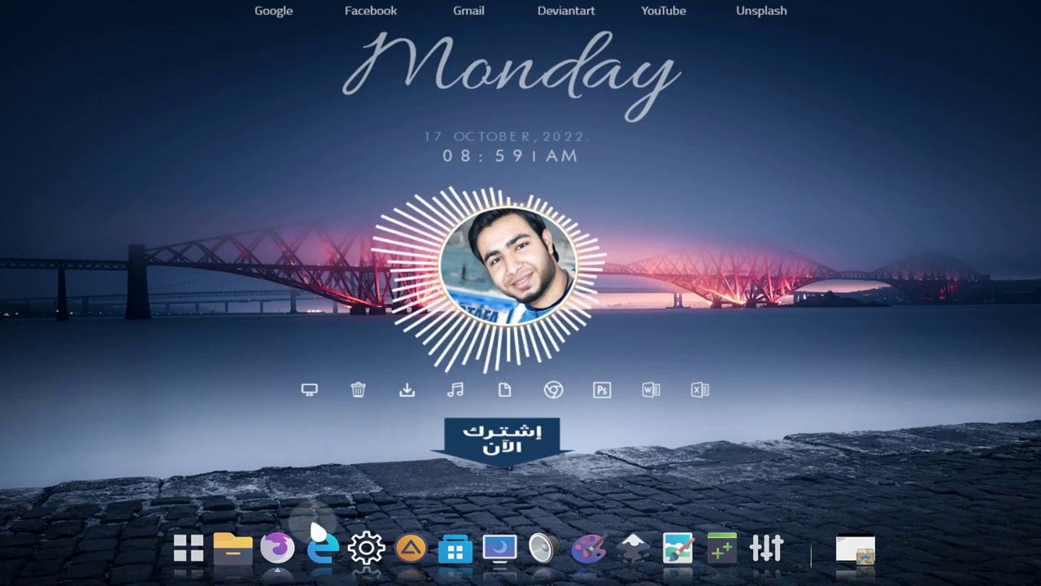
Switch to the browser and look through the home page of the-leaderss.com.
left_click(278, 547)
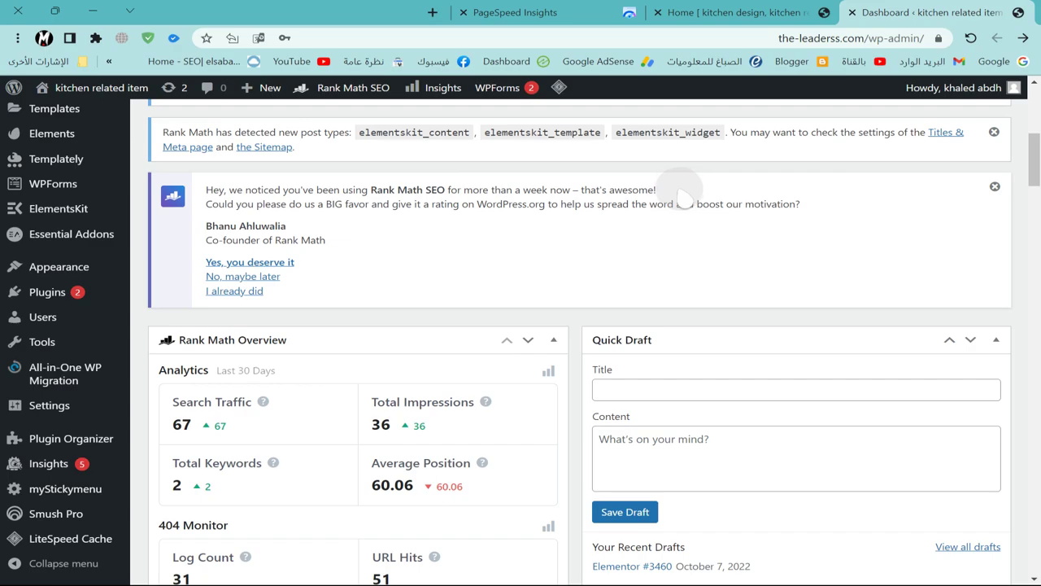
left_click(736, 12)
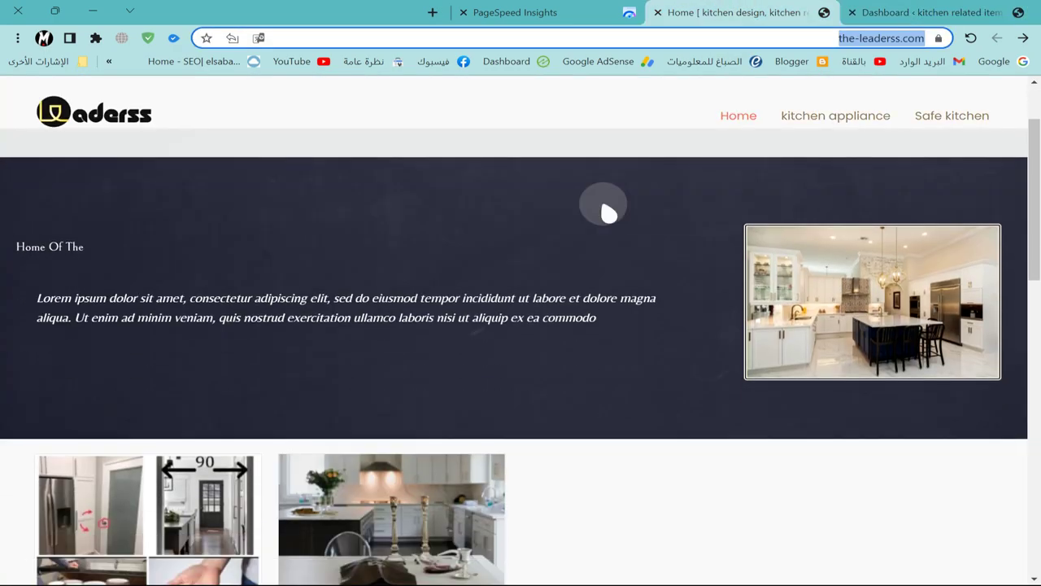
scroll(609, 212, "down", 6)
scroll(616, 232, "up", 5)
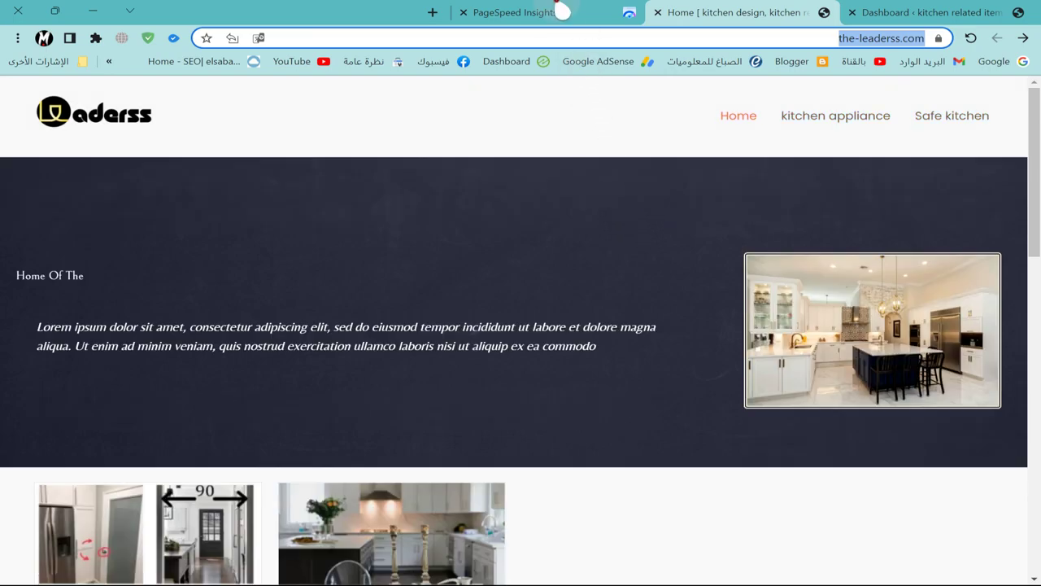
Review the site's mobile and desktop reports in PageSpeed Insights and return to the WordPress dashboard.
left_click(554, 12)
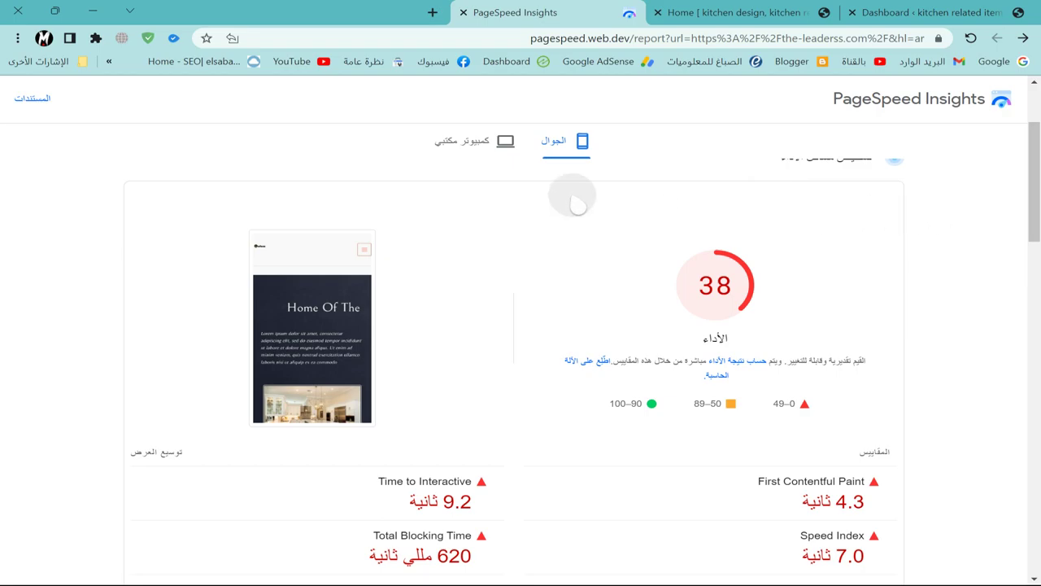
left_click(461, 144)
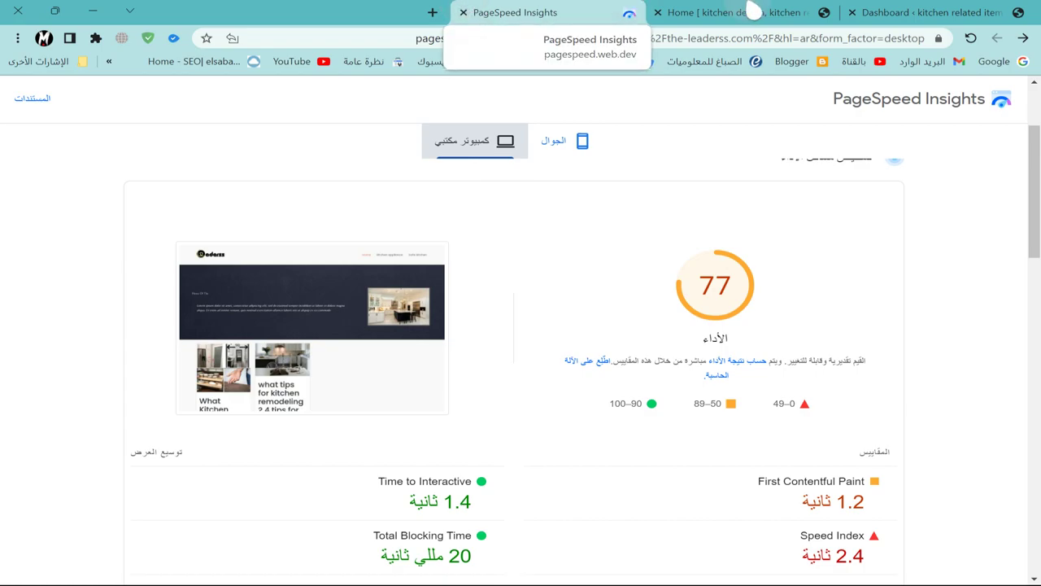
left_click(736, 12)
left_click(928, 12)
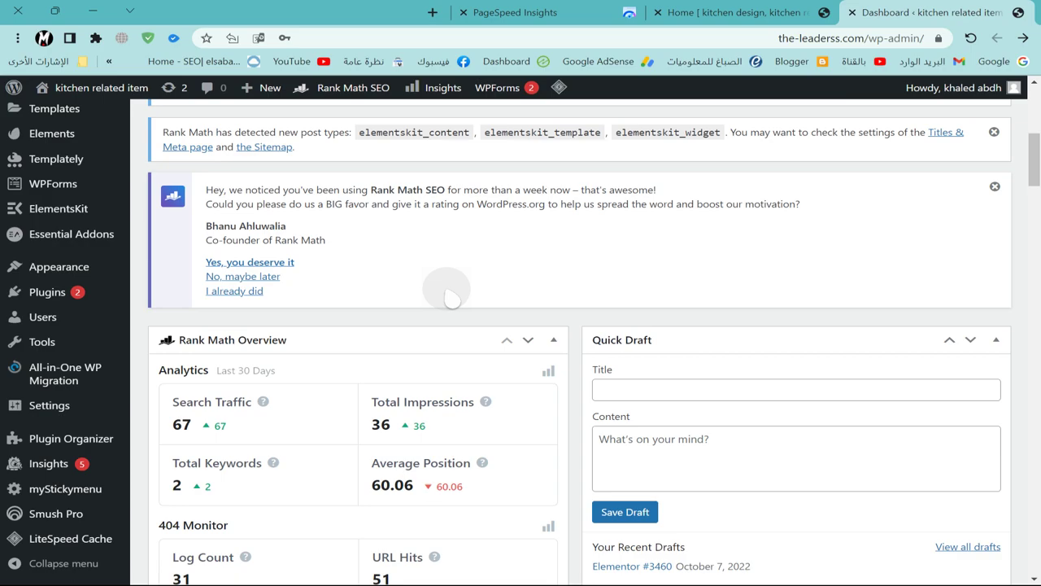
Copy the plugin name "Speed Booster Pack" from the Notepad list of WordPress speed plugins.
left_click(54, 10)
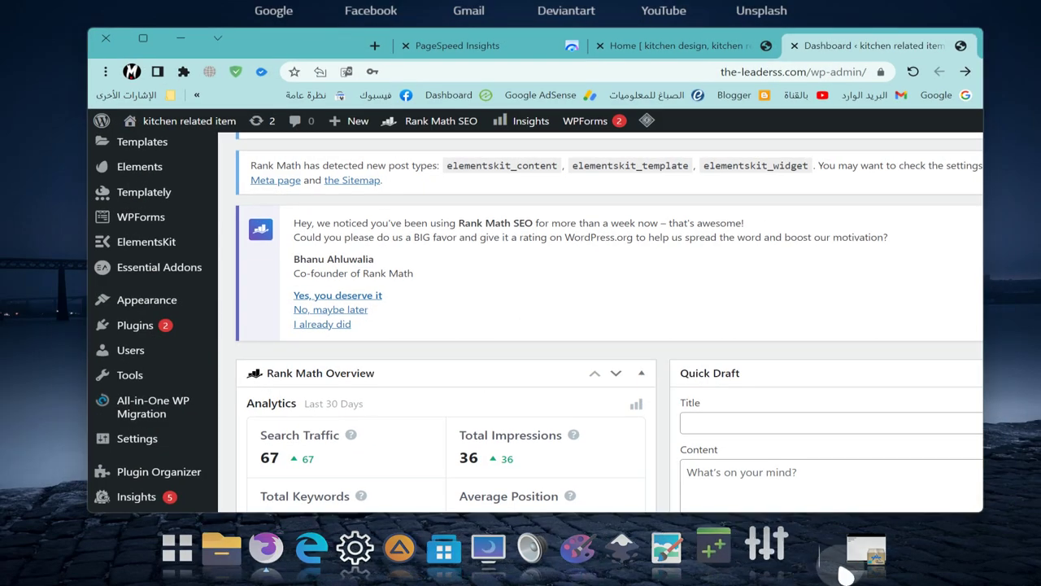
left_click(856, 557)
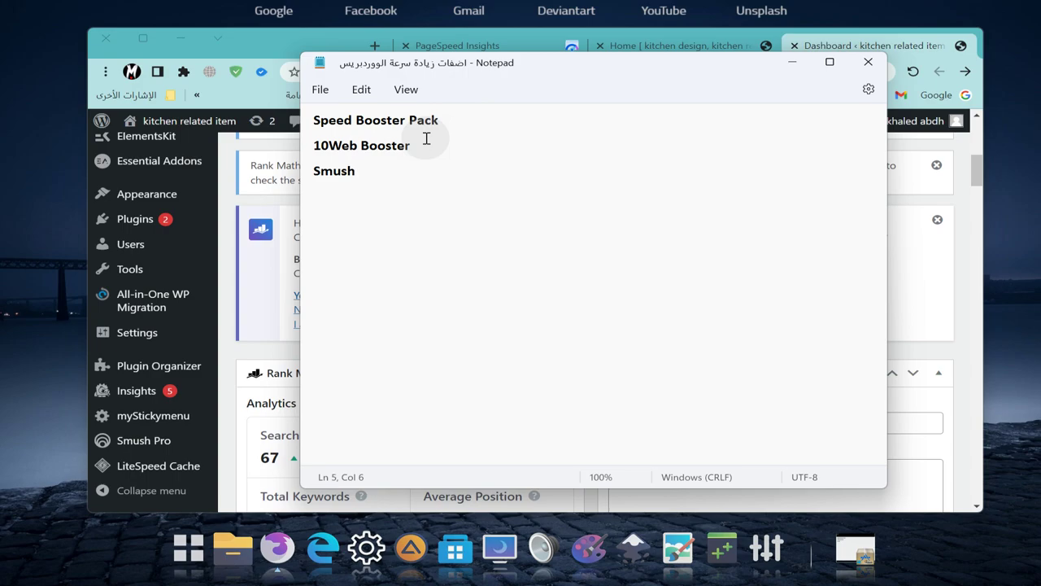
left_click(442, 122)
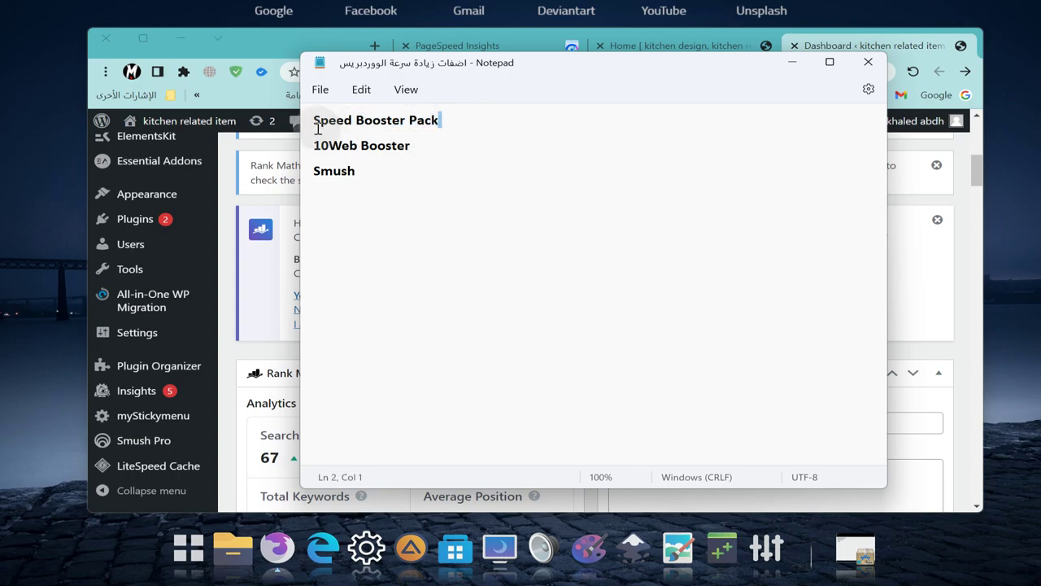
triple_click(322, 120)
right_click(317, 120)
left_click(407, 197)
Return to the WordPress dashboard in the browser and search for the plugin "Speed Booster Pack" to add.
left_click(285, 53)
double_click(279, 42)
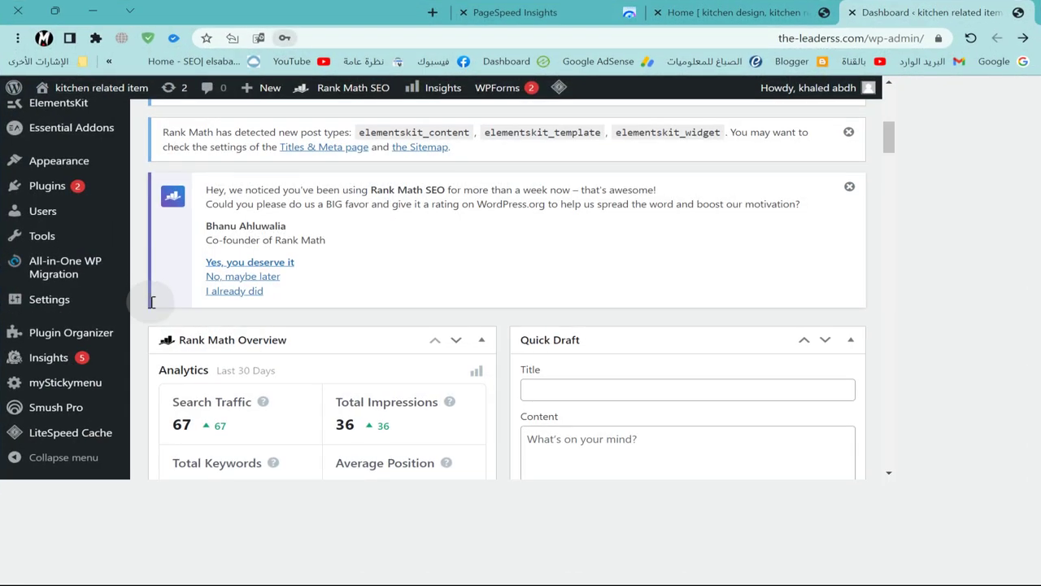
scroll(88, 409, "down", 1)
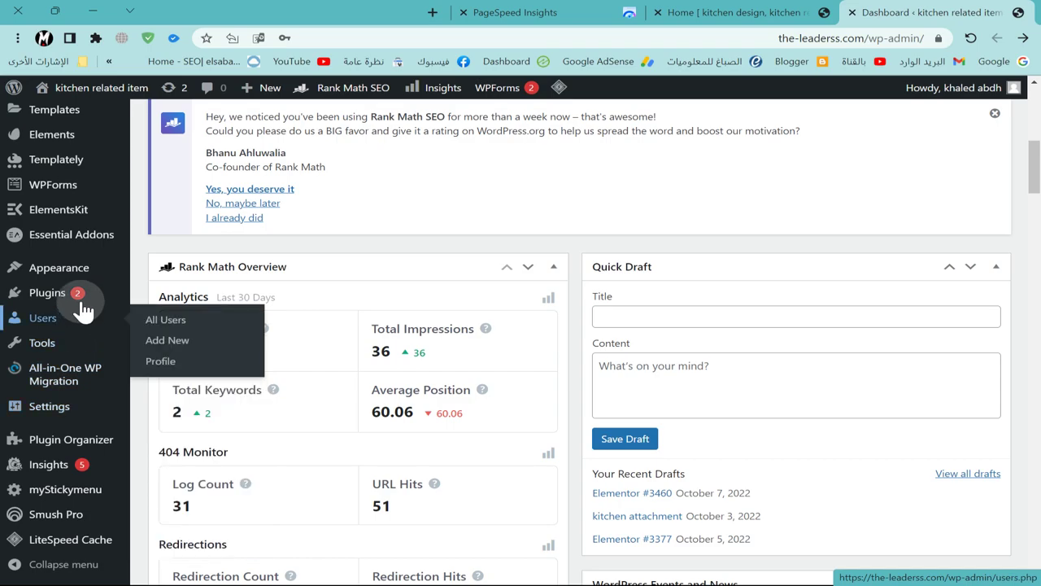
mouse_move(65, 293)
left_click(180, 325)
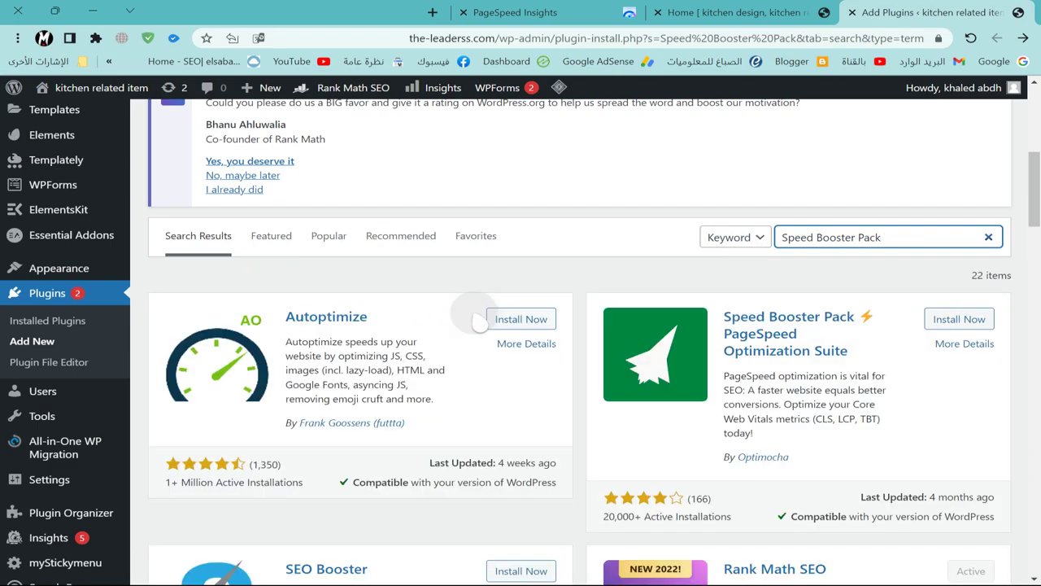
Install and activate the Speed Booster Pack plugin by Optimocha.
scroll(862, 284, "down", 1)
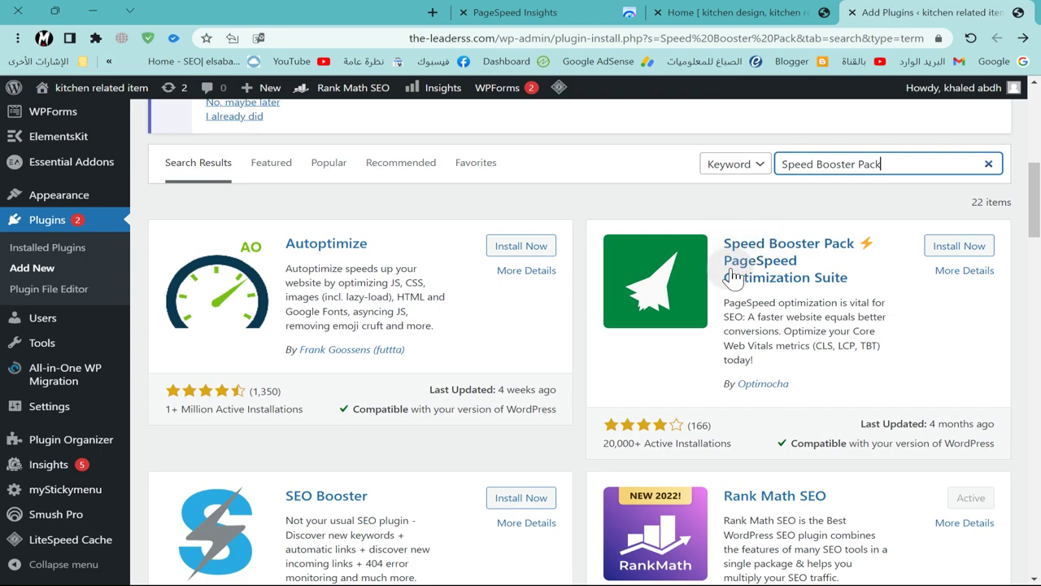
left_click(960, 246)
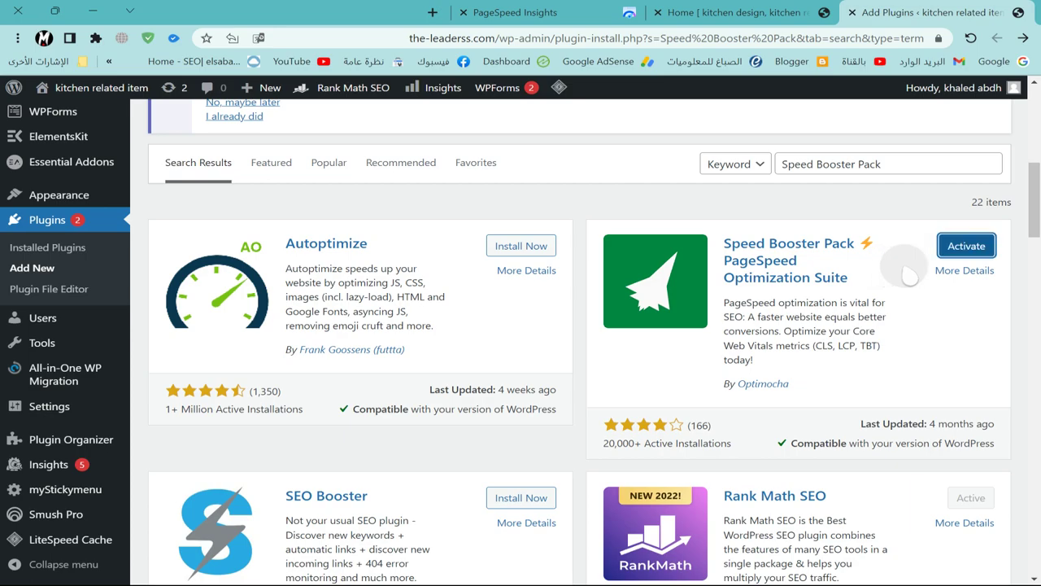
left_click(973, 247)
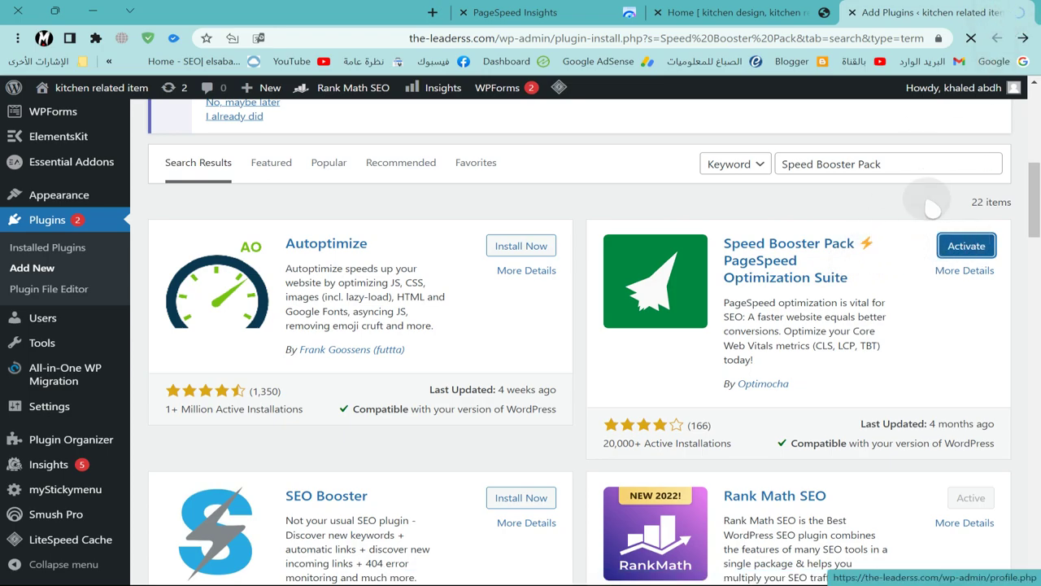
Enable instant.page and Trim query strings in Speed Booster Pack's General settings.
scroll(866, 208, "down", 10)
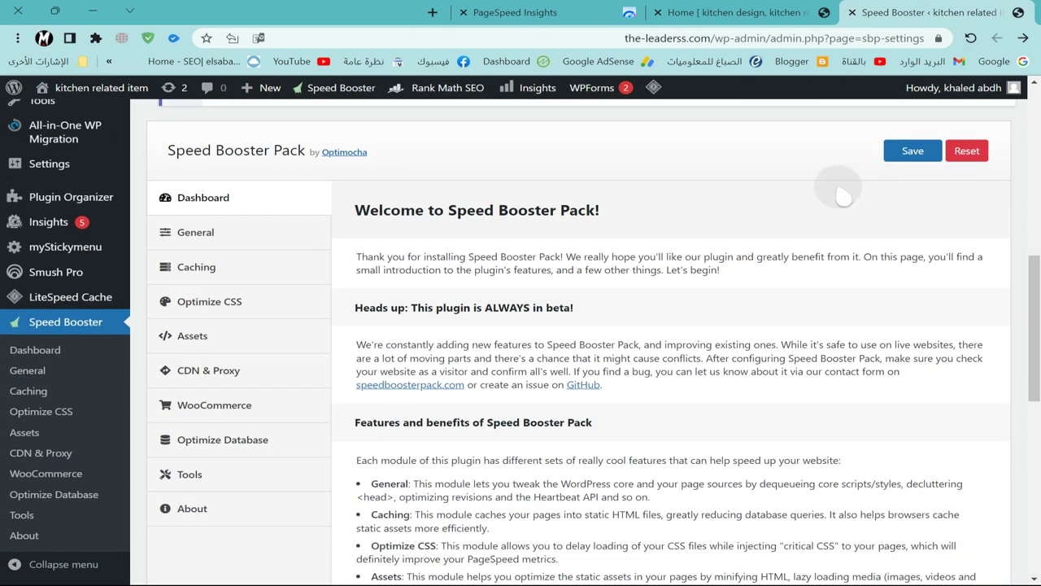
scroll(659, 188, "up", 10)
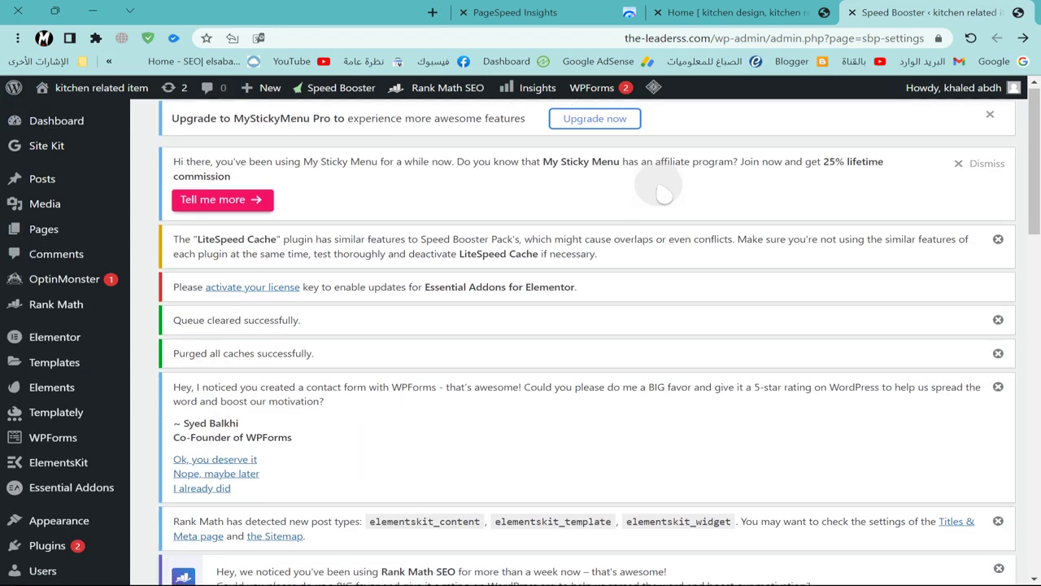
scroll(646, 195, "down", 6)
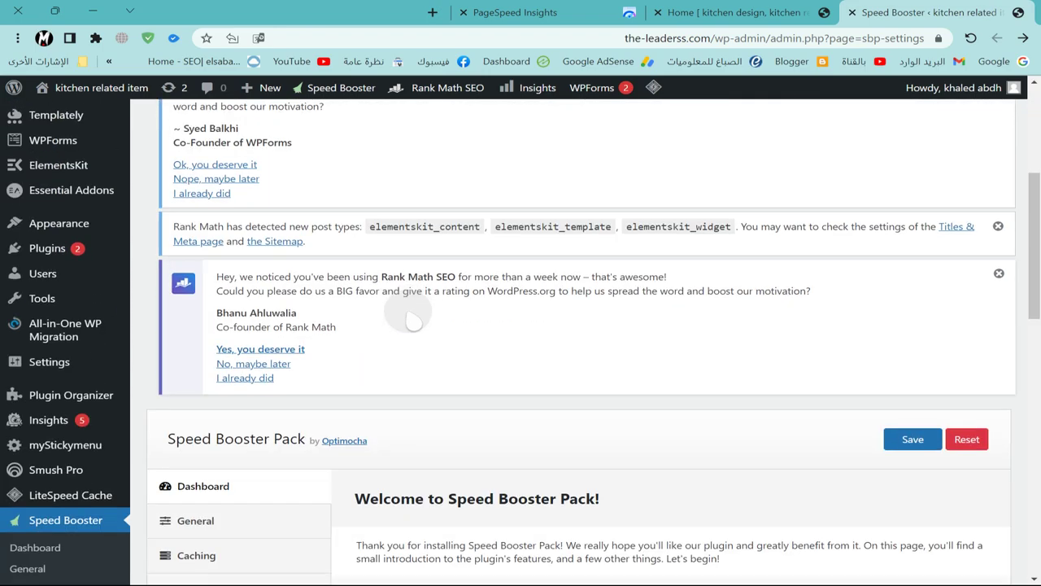
scroll(429, 321, "down", 3)
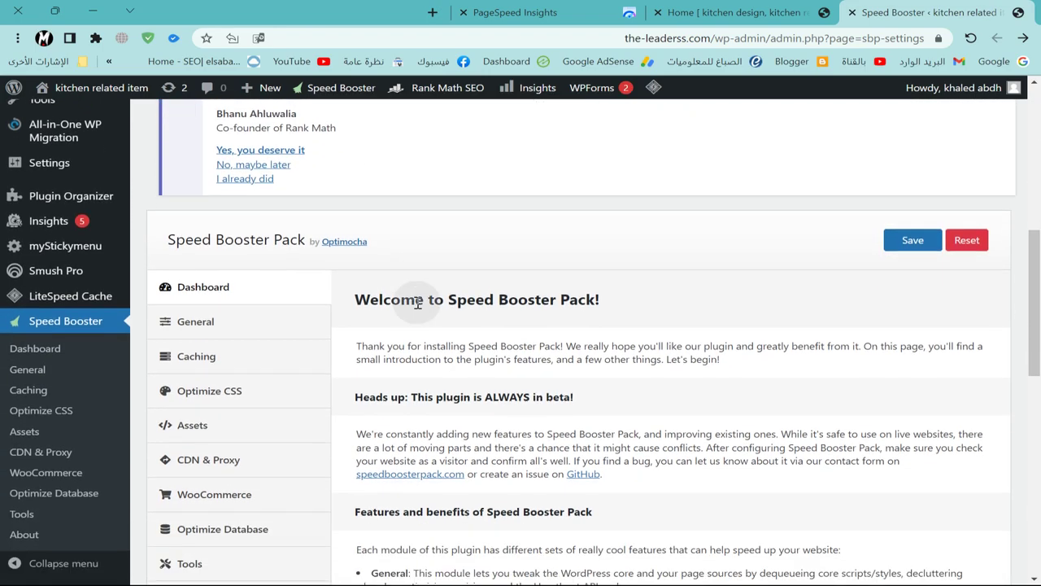
scroll(286, 245, "up", 1)
left_click(227, 235)
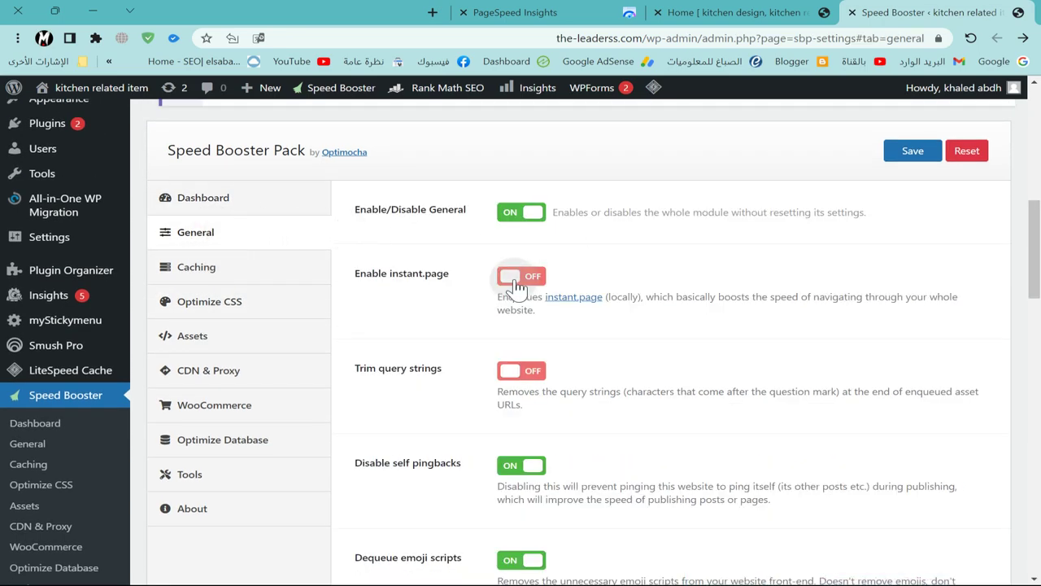
left_click(517, 279)
left_click(517, 370)
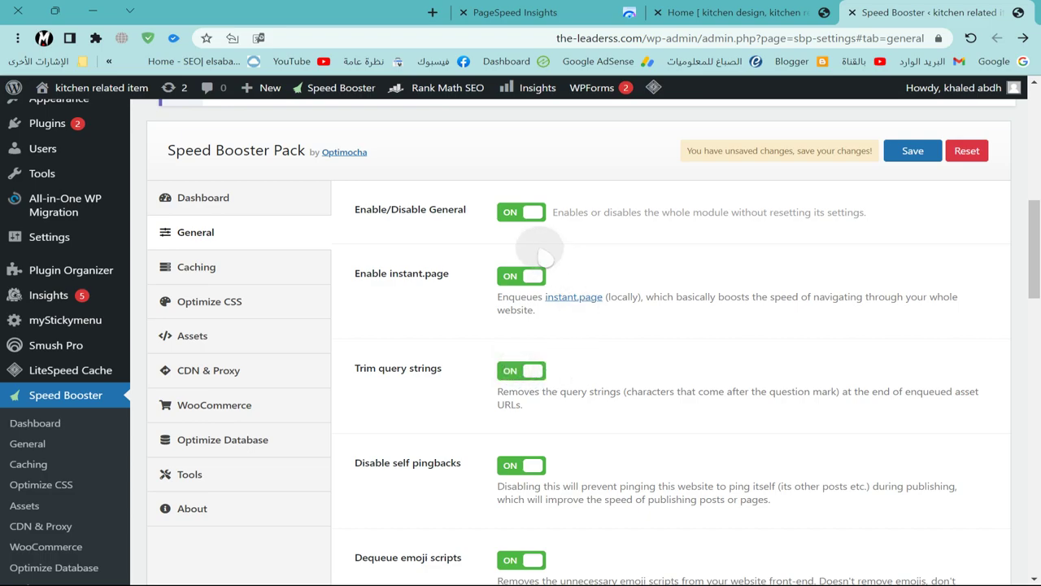
Turn on the remaining disabled options in the General settings, down to Dequeue "global styles".
scroll(540, 261, "down", 4)
left_click(524, 360)
scroll(525, 325, "down", 1)
left_click(527, 379)
scroll(525, 309, "down", 3)
left_click(518, 246)
left_click(521, 340)
scroll(525, 342, "down", 2)
left_click(521, 275)
scroll(525, 310, "down", 8)
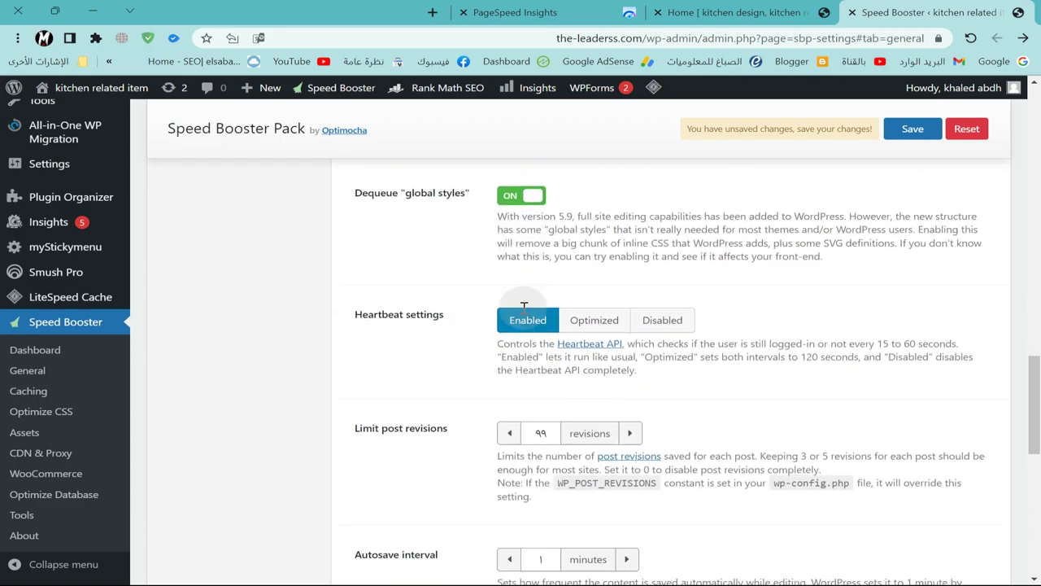
Enable all Declutter <head> options, from Shortlinks through REST API links and RSS feed links to WordPress version.
left_click(631, 220)
left_click(642, 259)
left_click(634, 297)
left_click(641, 347)
left_click(640, 400)
left_click(643, 435)
left_click(642, 485)
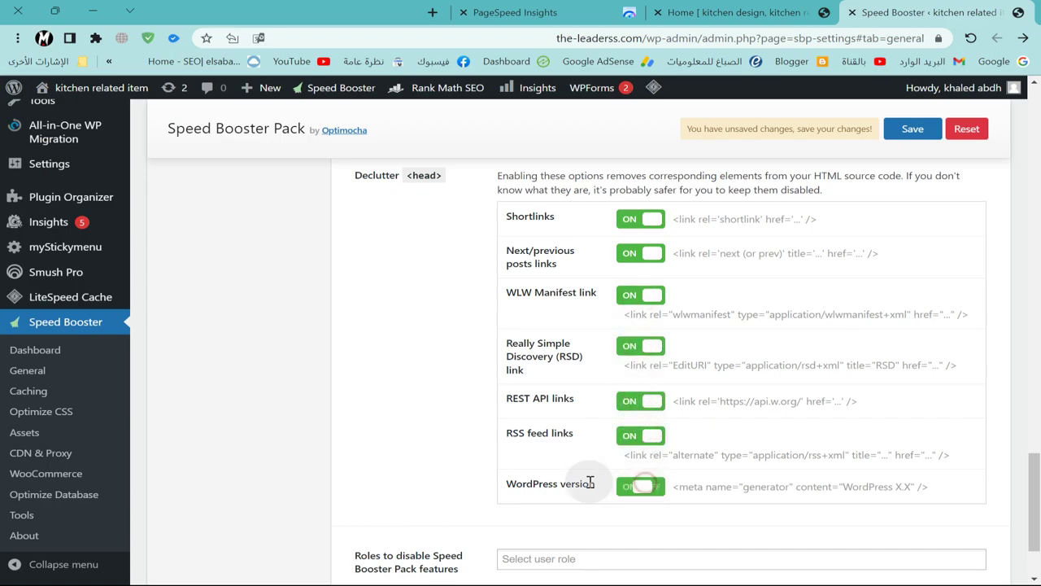
Enable LiteSpeed Cache in the Caching settings, along with caching for logged in users and separate mobile cache.
scroll(464, 418, "down", 2)
scroll(344, 379, "up", 8)
scroll(316, 333, "up", 10)
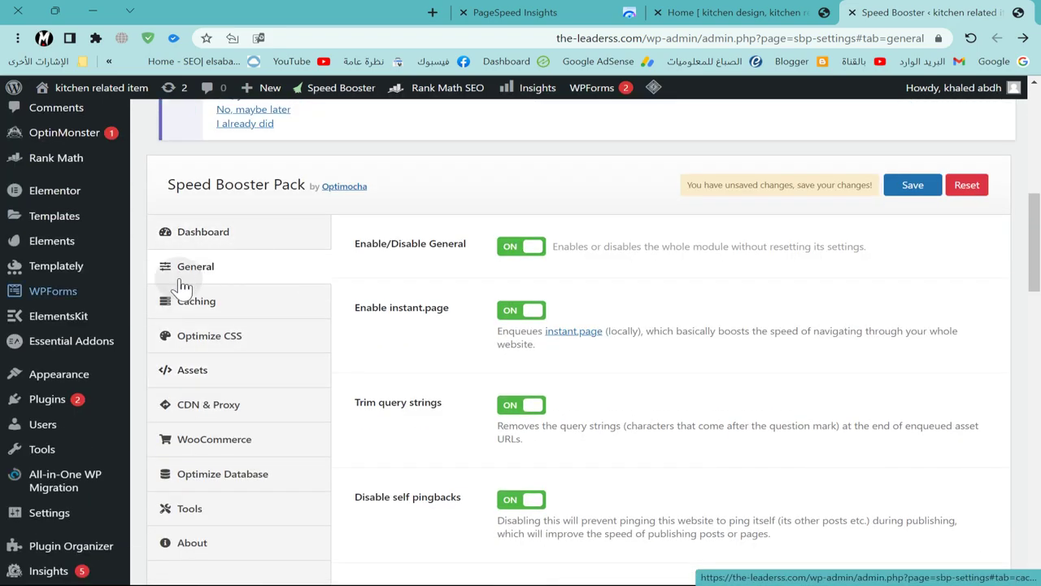
left_click(198, 308)
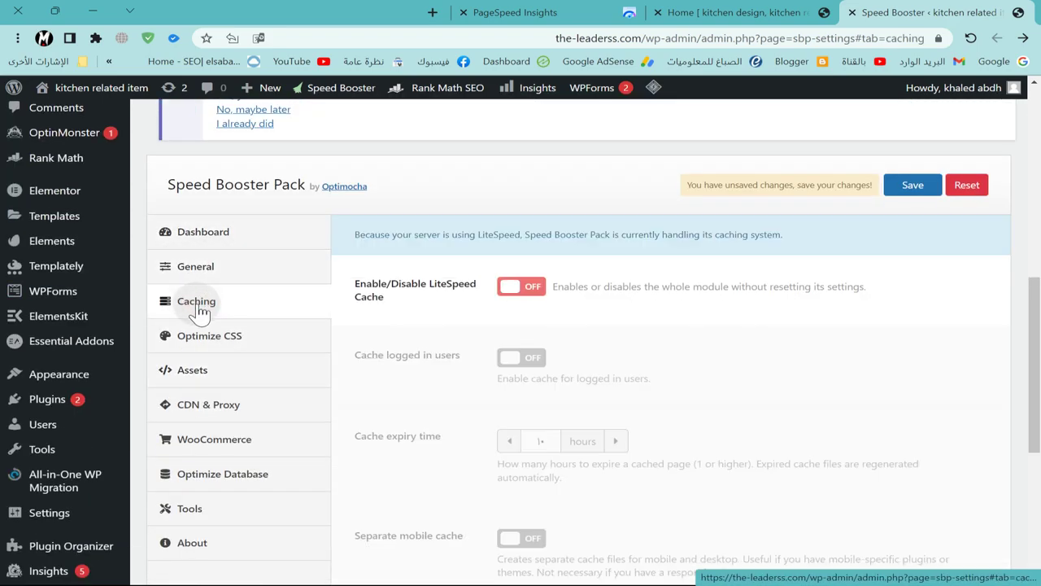
left_click(533, 291)
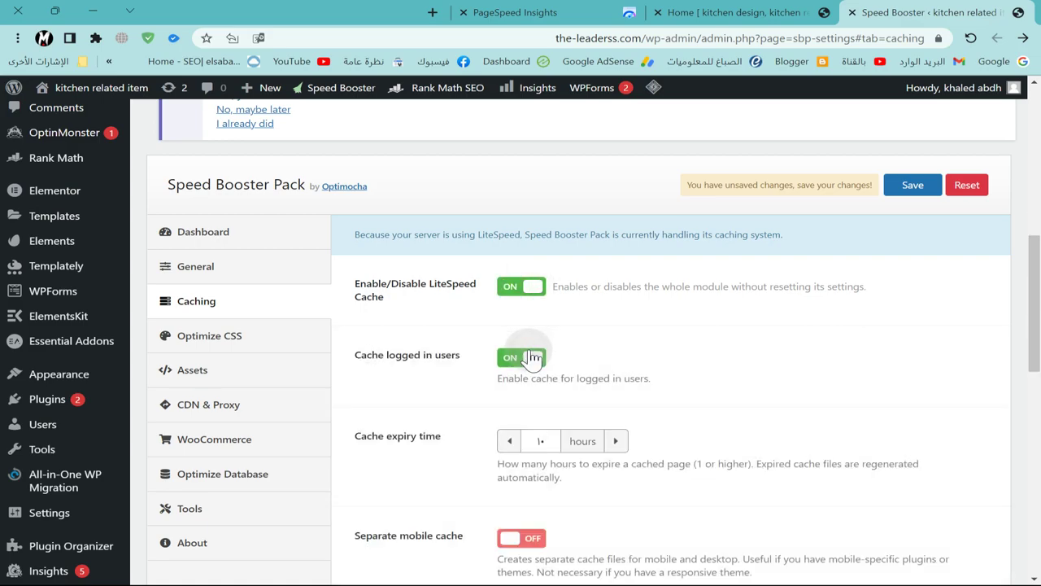
scroll(533, 358, "down", 2)
left_click(525, 456)
scroll(464, 451, "down", 3)
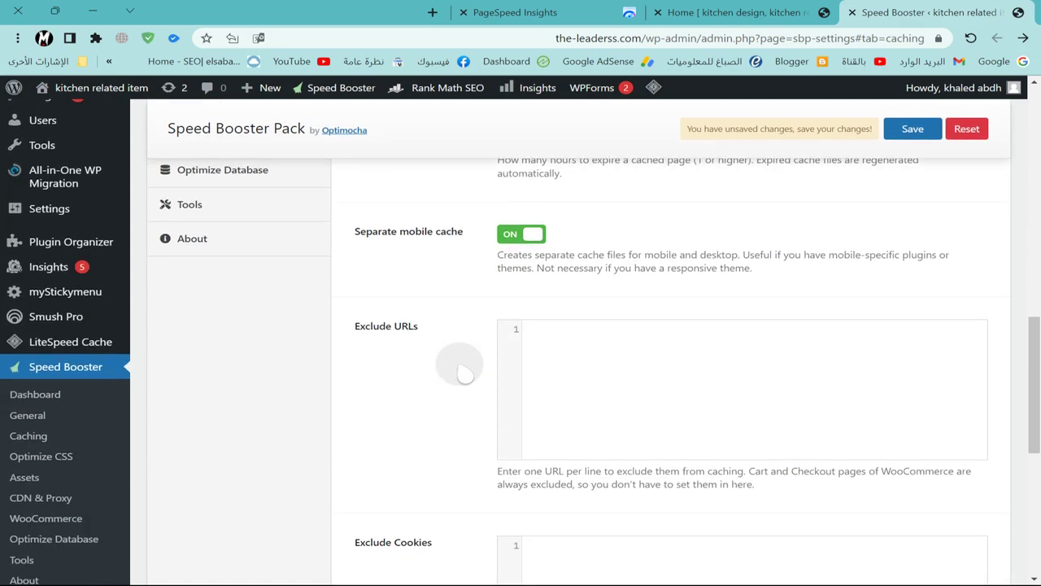
Enable Critical CSS in the Optimize CSS settings.
scroll(462, 370, "up", 5)
left_click(234, 338)
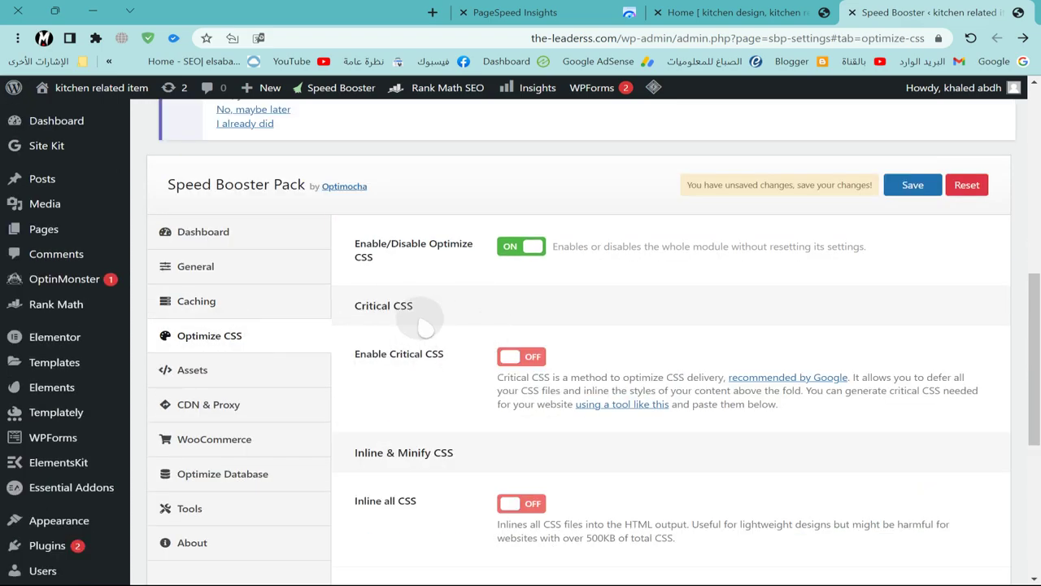
scroll(455, 318, "down", 1)
left_click(525, 285)
scroll(511, 357, "down", 1)
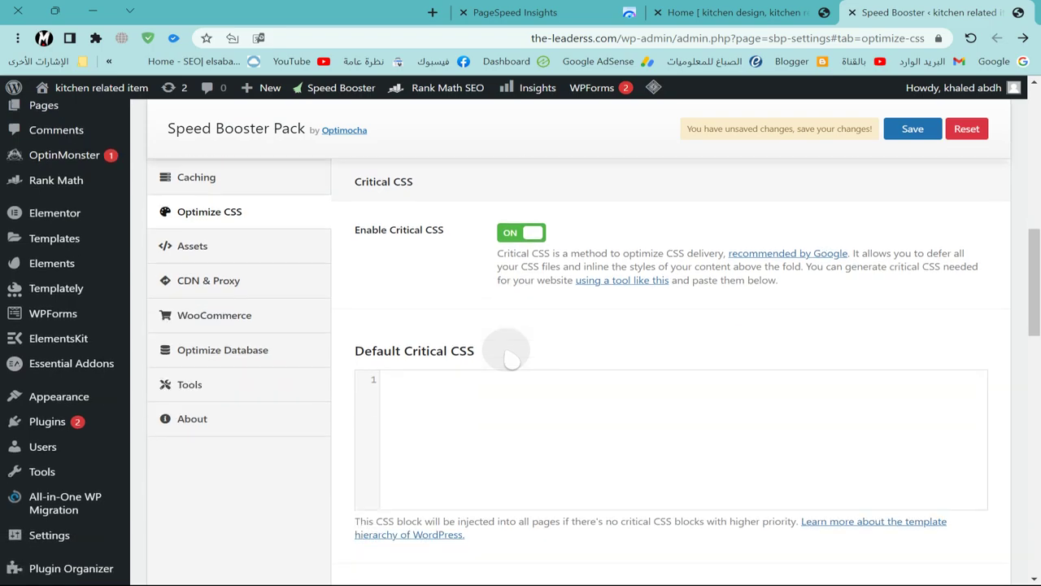
Turn on Inline all CSS and Minify all inlined CSS in the Optimize CSS settings.
scroll(511, 358, "down", 10)
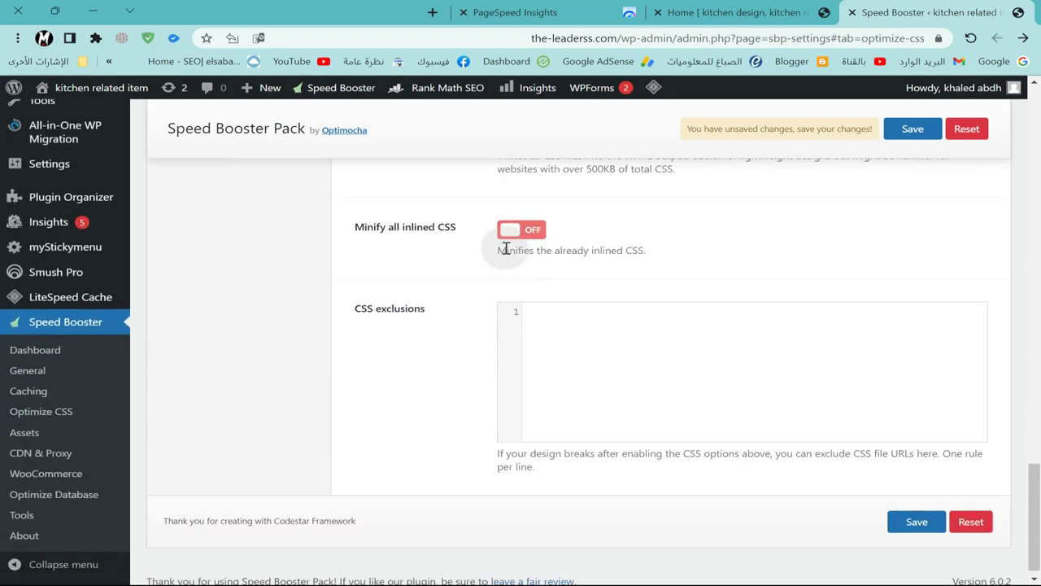
scroll(506, 249, "up", 2)
left_click(507, 281)
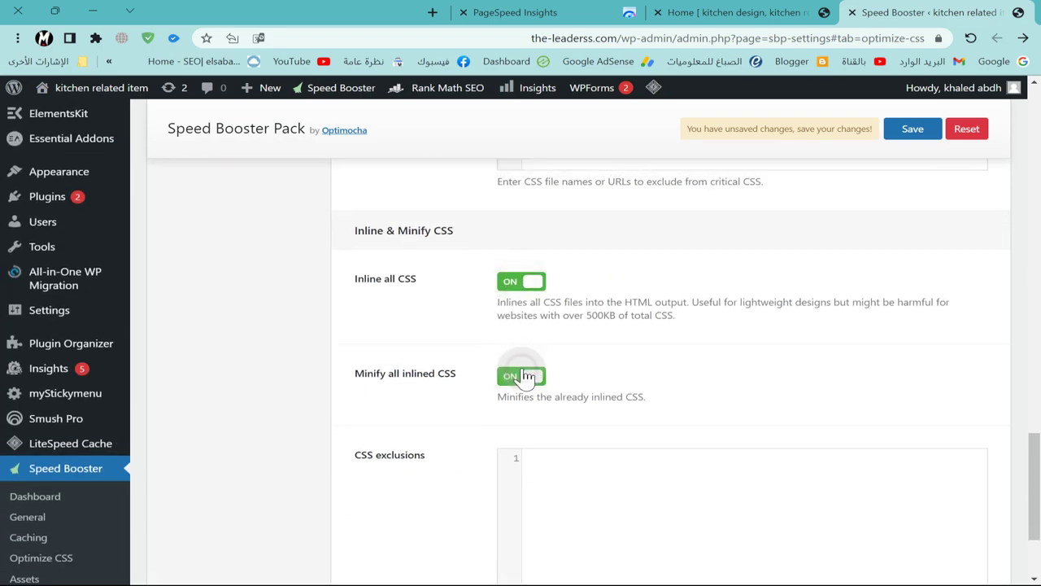
scroll(465, 336, "down", 2)
scroll(360, 298, "up", 8)
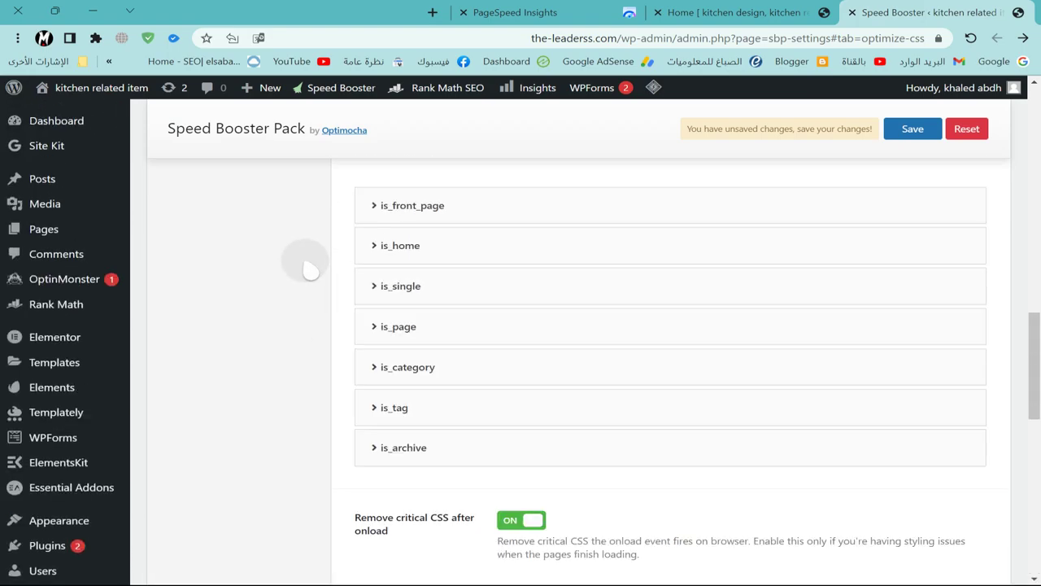
scroll(311, 271, "up", 6)
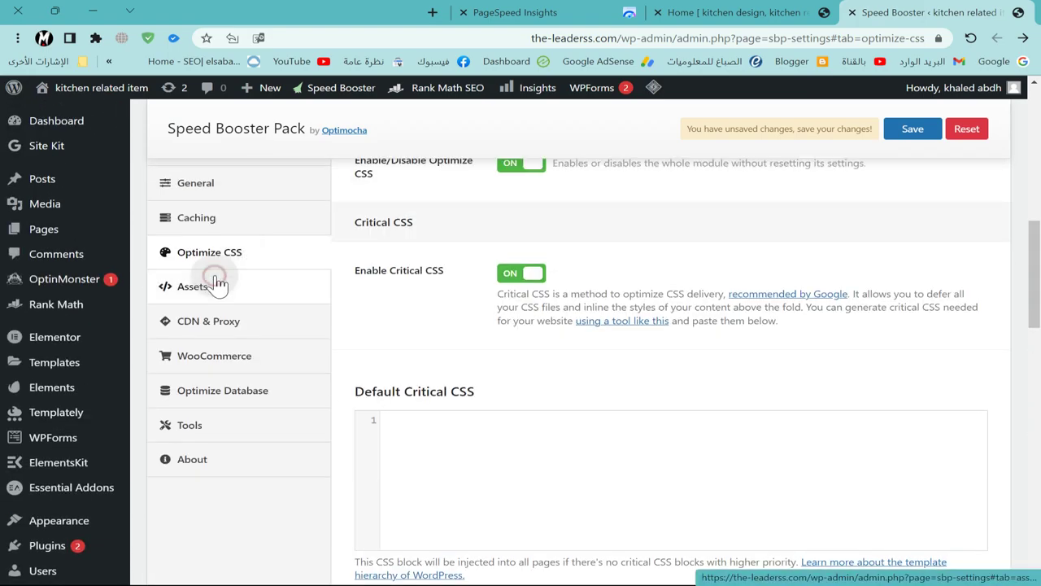
Turn on Minify HTML, Optimize Google Fonts and Set missing image dimensions in the Assets settings.
left_click(213, 285)
scroll(425, 242, "up", 2)
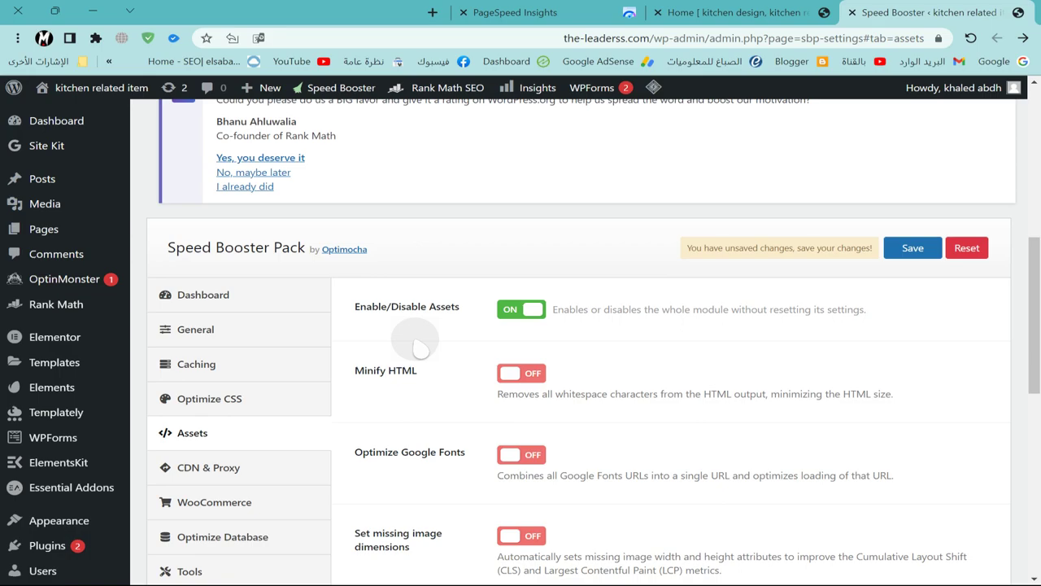
scroll(525, 313, "down", 1)
scroll(528, 301, "down", 3)
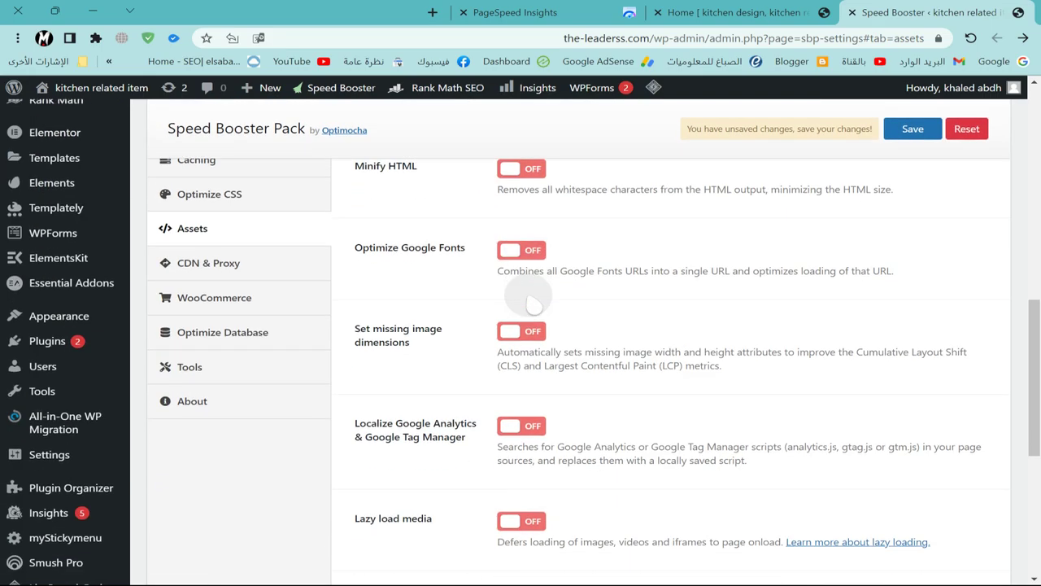
scroll(530, 296, "up", 2)
scroll(529, 296, "up", 2)
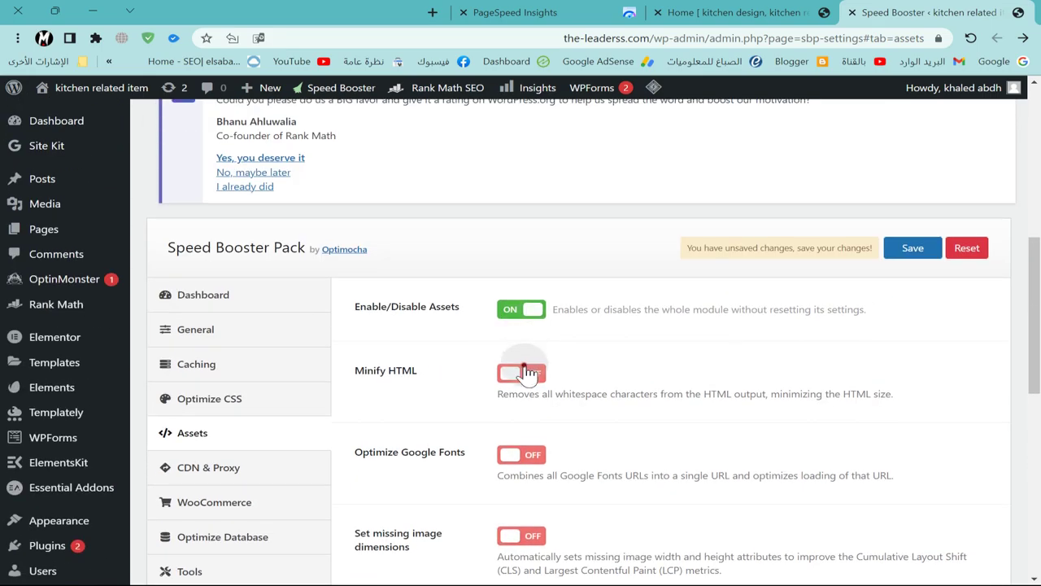
scroll(535, 423, "down", 2)
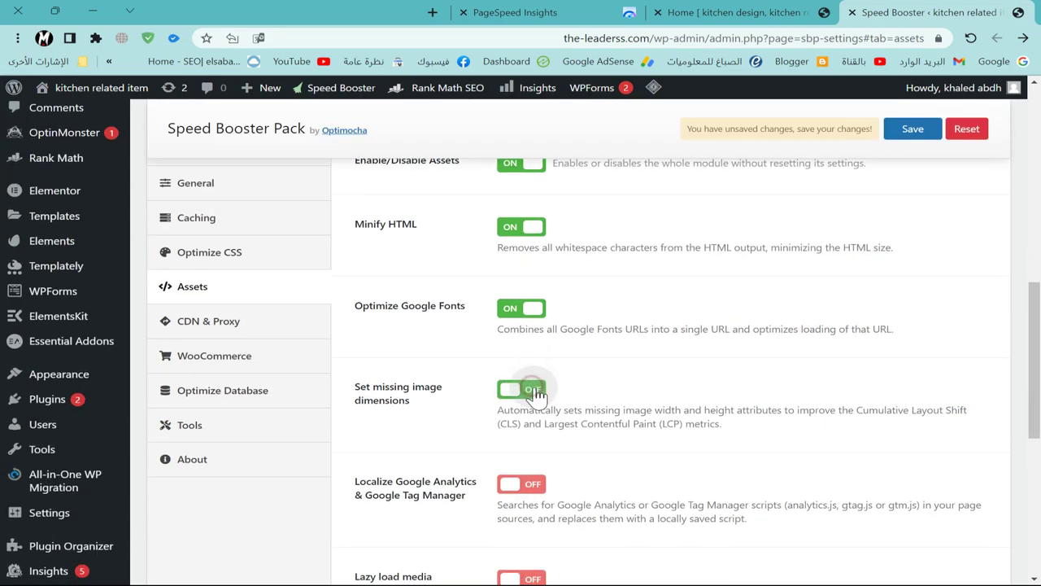
Enable Localize Google Analytics & Google Tag Manager, Lazy load media, Move JavaScript to footer and Preload assets in the Assets settings.
scroll(537, 394, "down", 3)
left_click(533, 360)
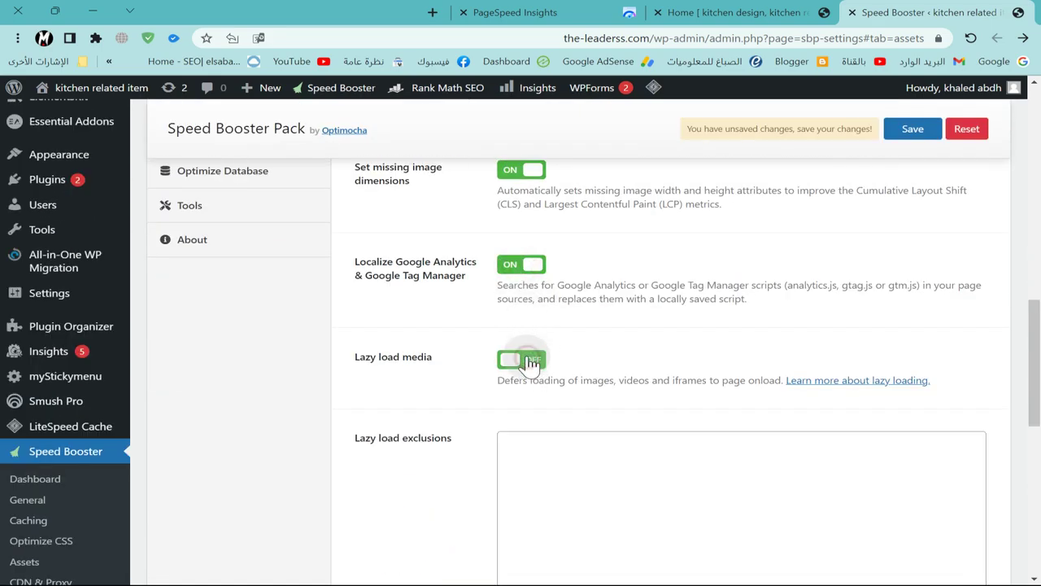
scroll(529, 358, "down", 5)
left_click(521, 344)
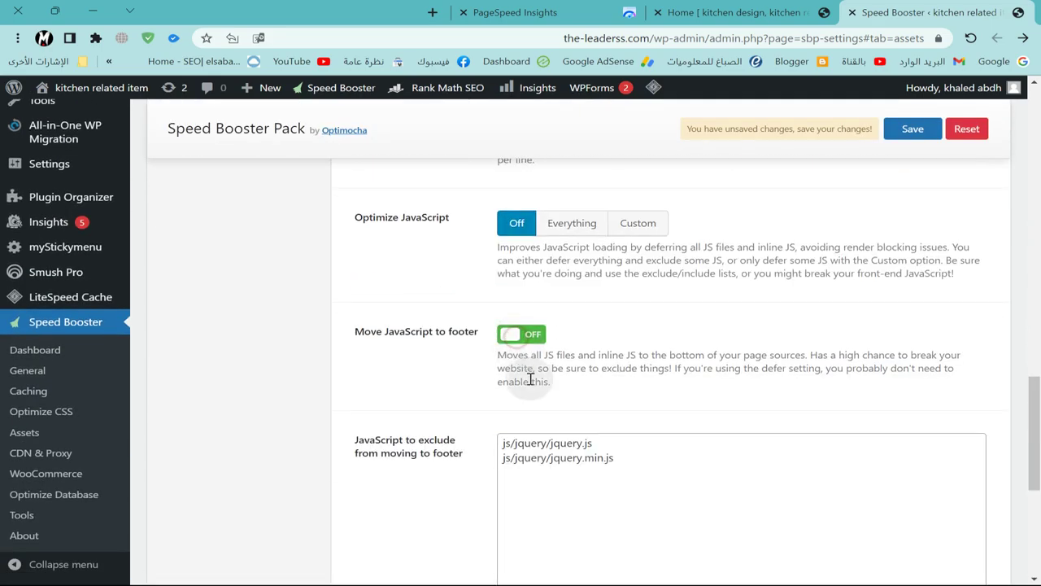
scroll(514, 378, "down", 3)
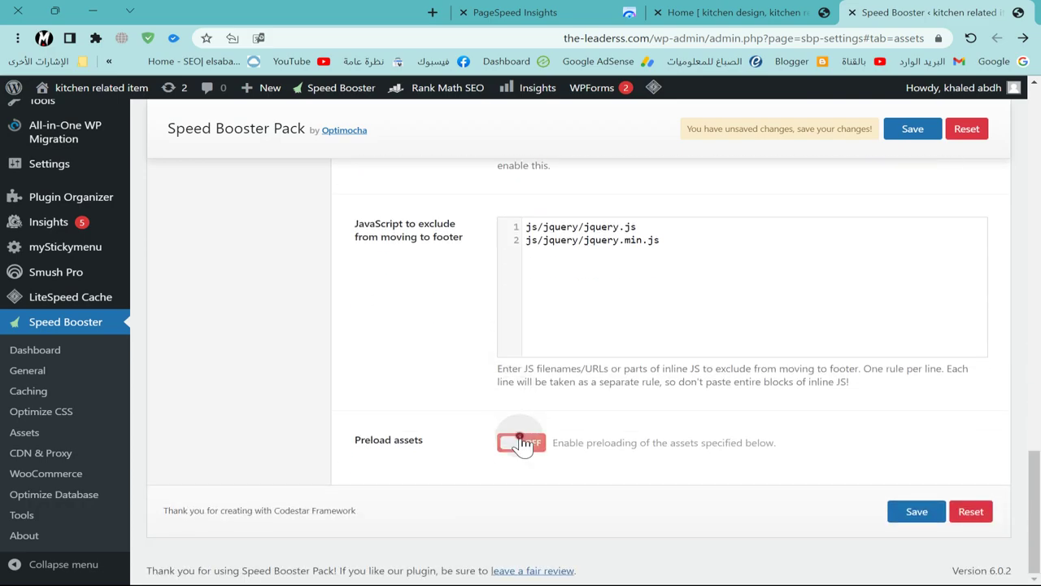
left_click(522, 444)
In the WooCommerce settings, enable Disable cart fragments, Optimize non-WooCommerce pages and Disable password strength meter.
scroll(426, 309, "up", 15)
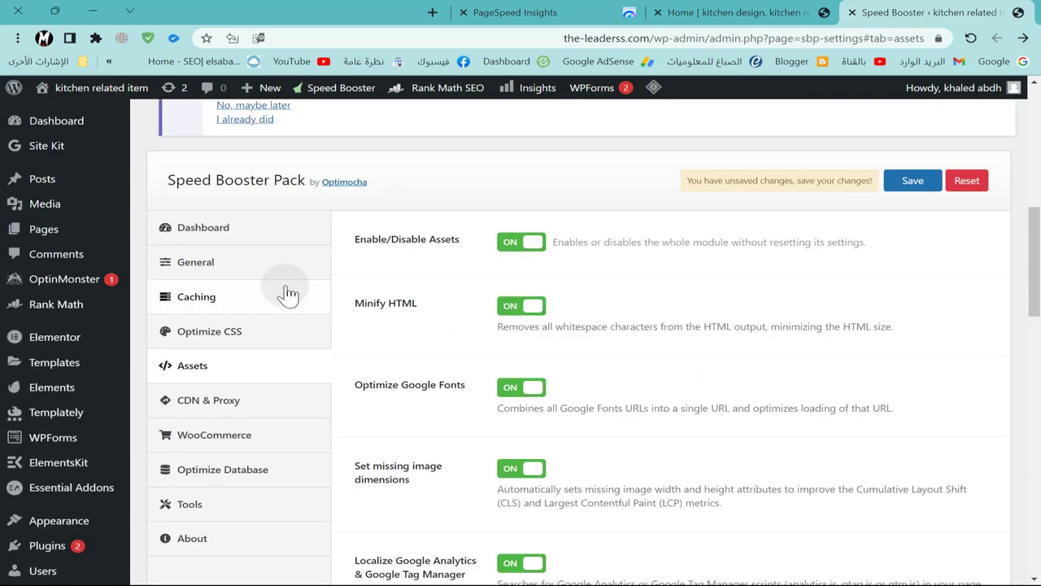
left_click(225, 400)
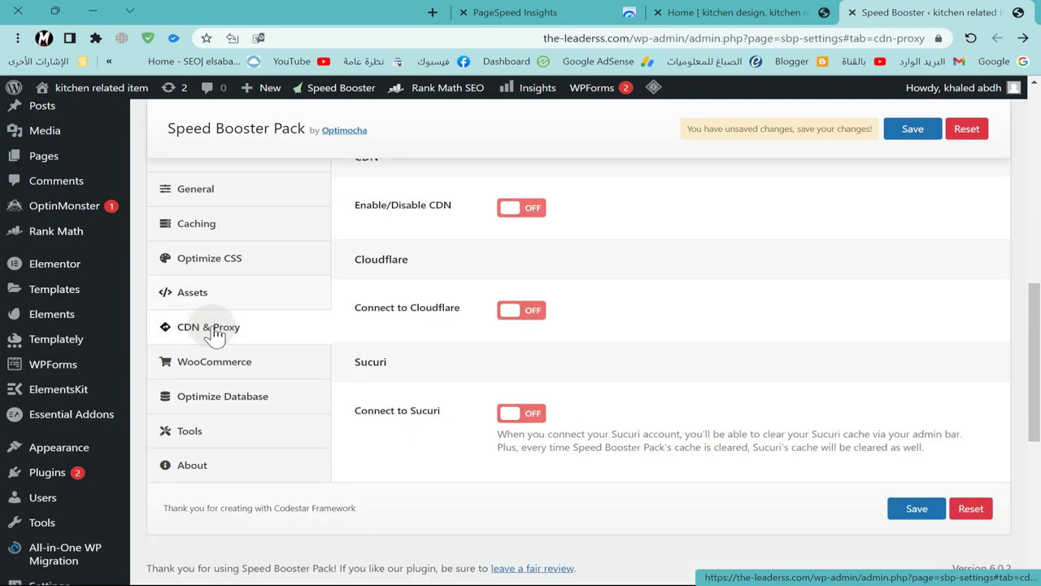
left_click(213, 361)
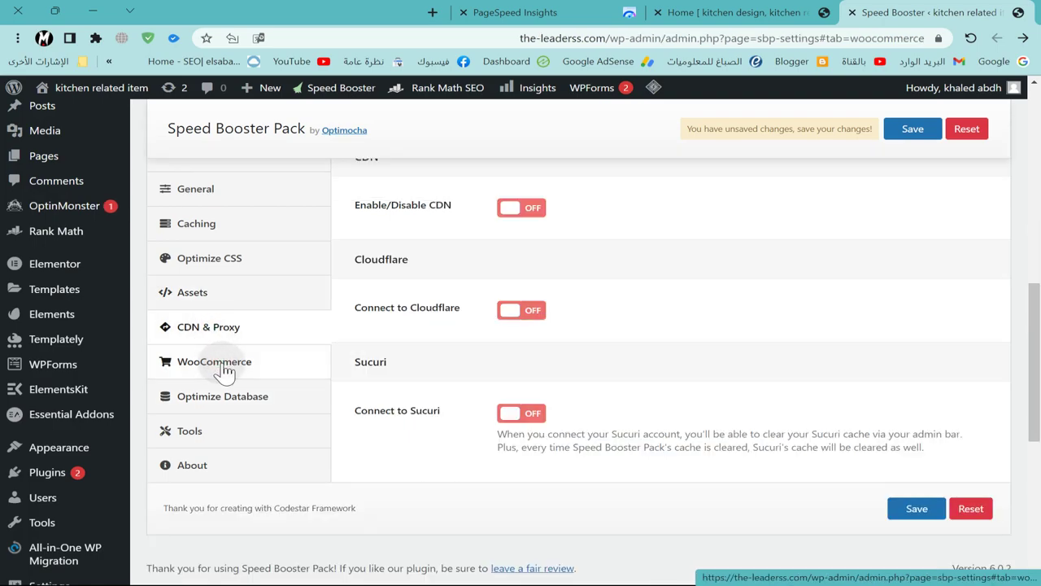
left_click(525, 281)
left_click(529, 376)
left_click(525, 457)
scroll(488, 377, "down", 5)
scroll(304, 298, "up", 6)
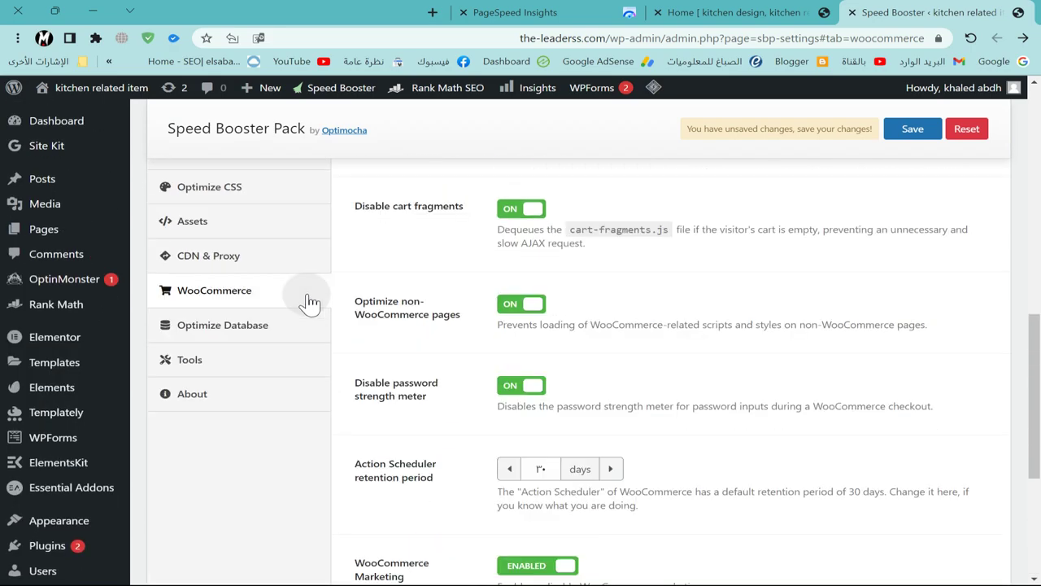
Review the Optimize Database settings and the backup and export options under Tools.
scroll(252, 353, "down", 2)
left_click(248, 329)
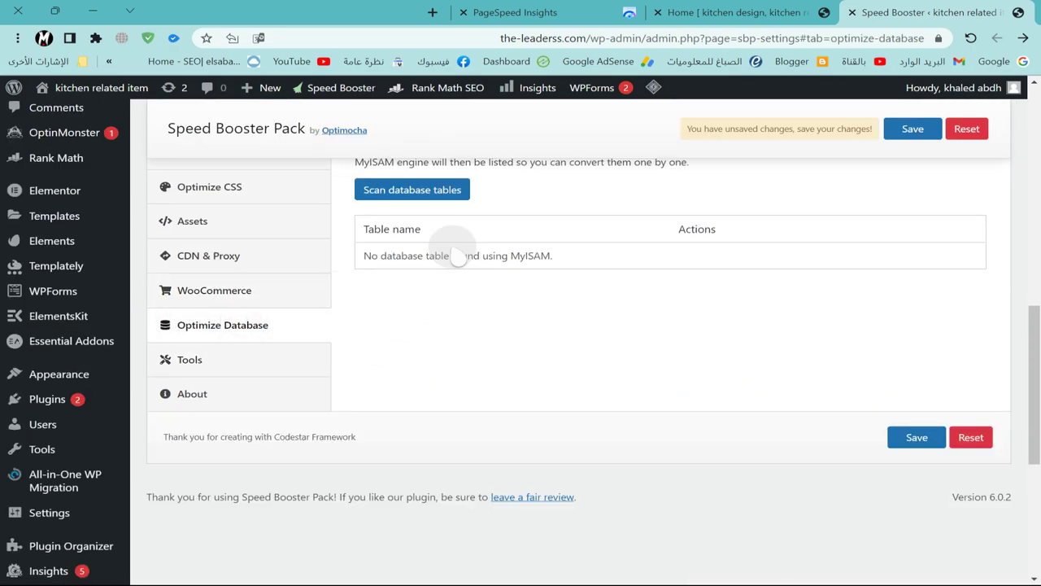
scroll(244, 391, "up", 2)
scroll(228, 411, "down", 1)
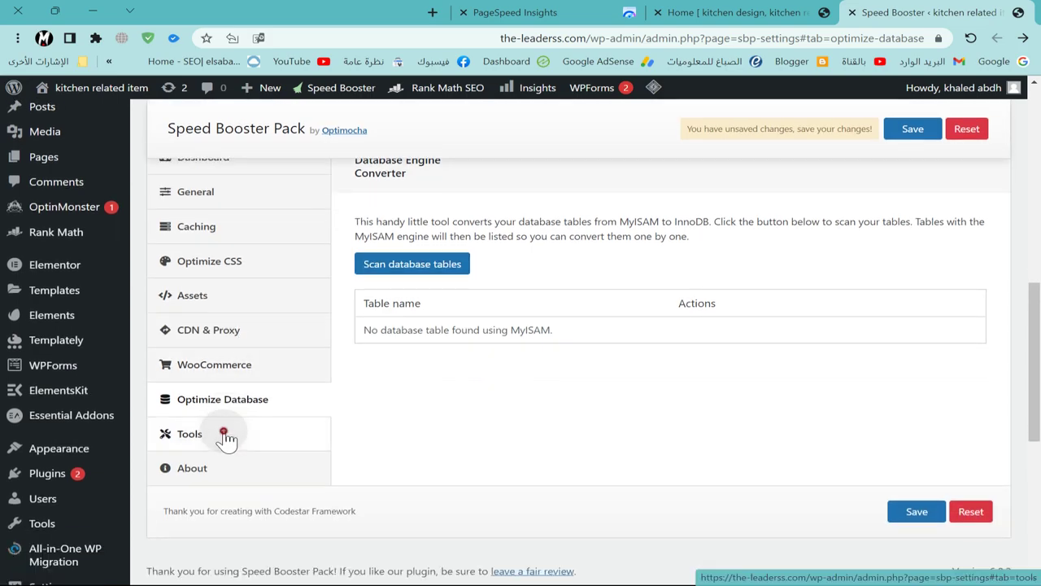
left_click(224, 433)
scroll(432, 287, "down", 1)
scroll(432, 291, "down", 3)
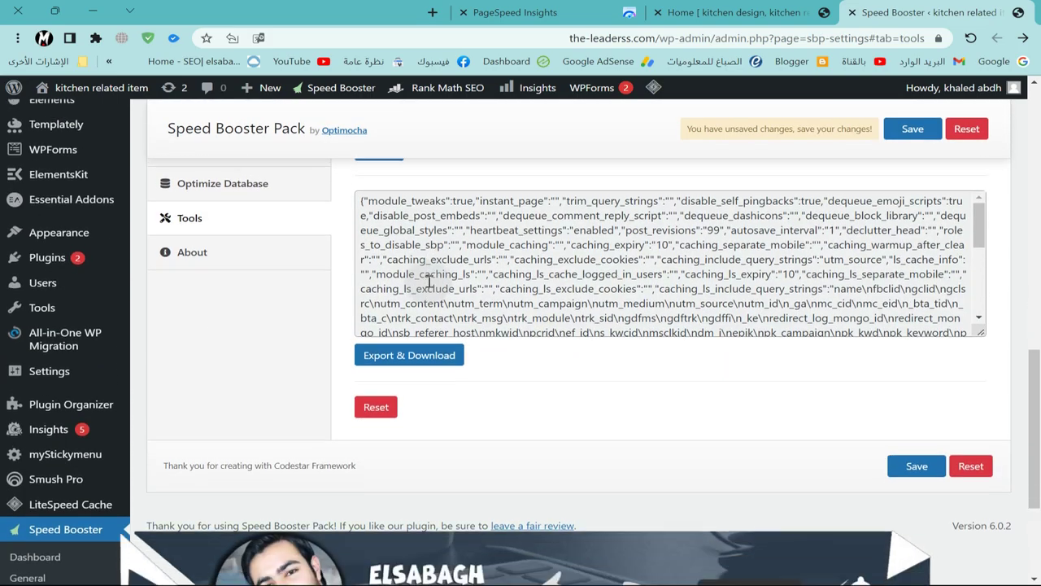
Save the Speed Booster Pack settings.
scroll(704, 269, "up", 8)
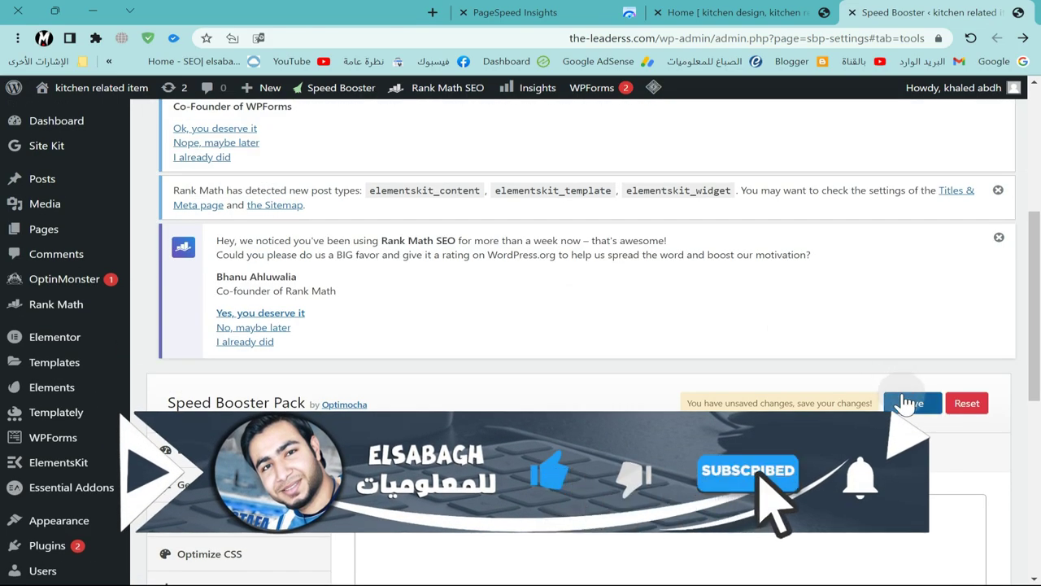
scroll(895, 386, "down", 3)
left_click(902, 186)
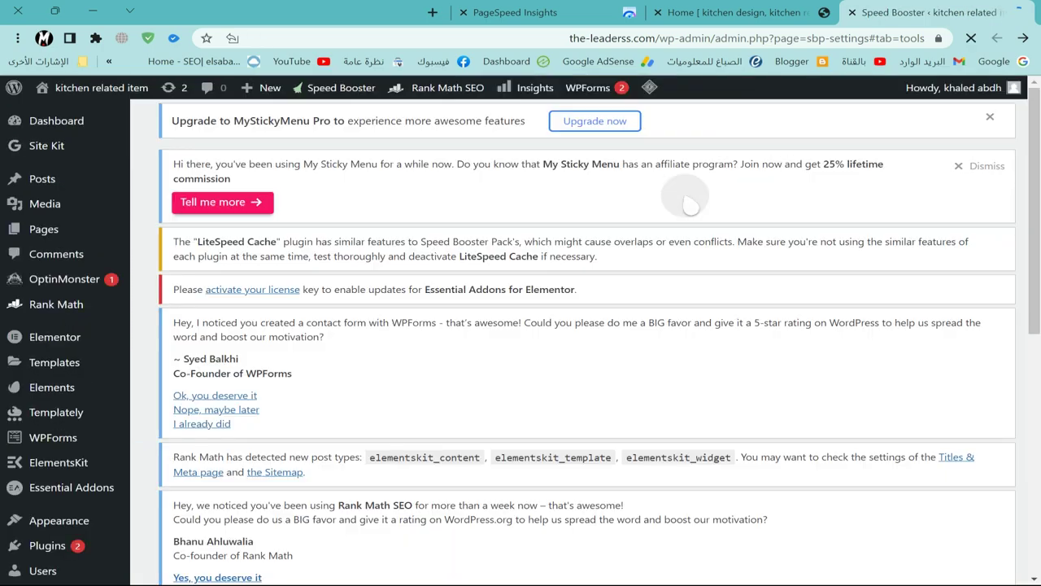
Reload the site's home page and check its layout from the header down to the footer.
mouse_move(333, 100)
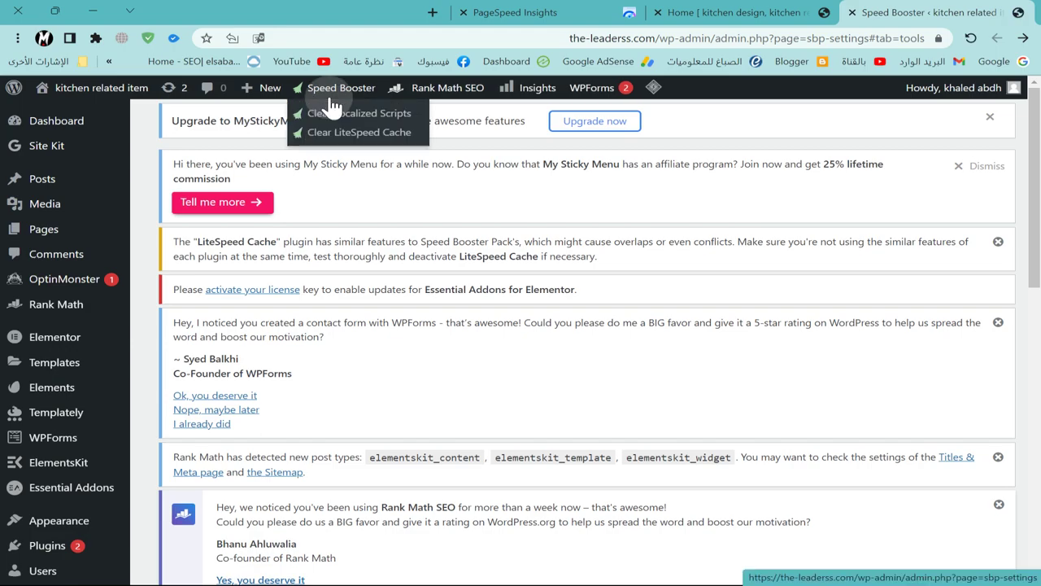
left_click(525, 12)
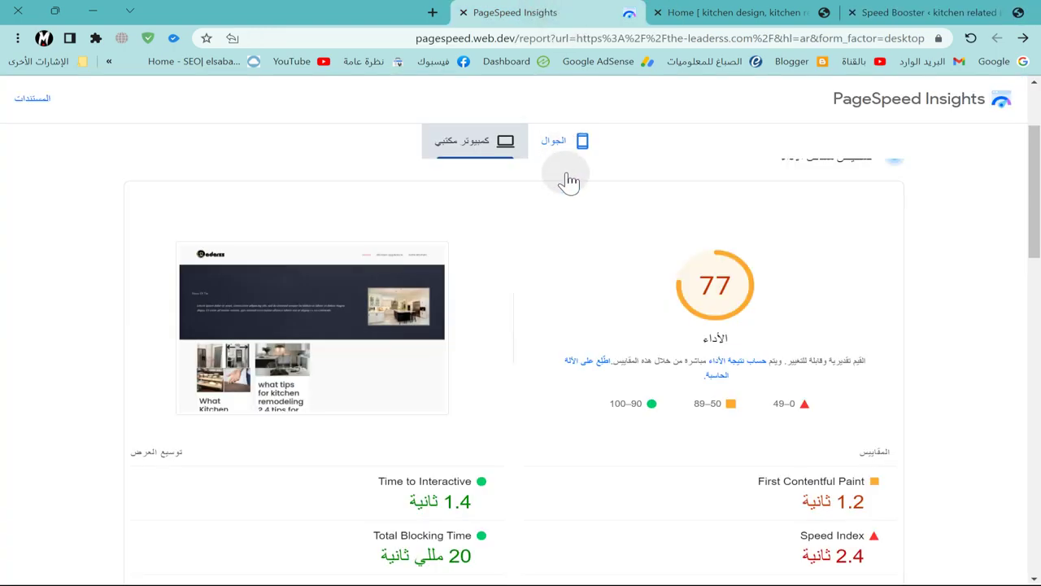
left_click(736, 12)
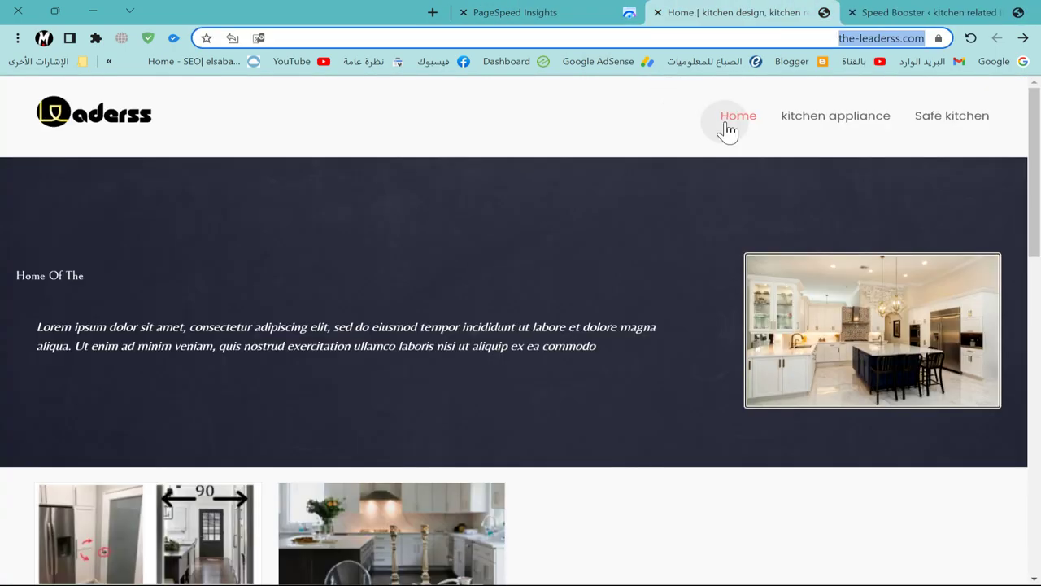
left_click(150, 135)
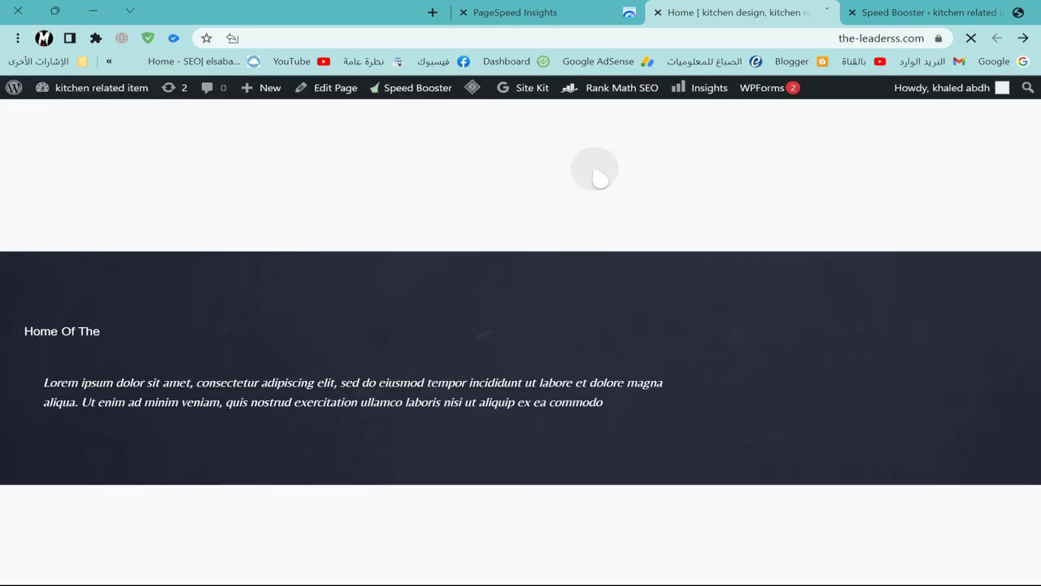
scroll(572, 225, "down", 4)
scroll(529, 251, "up", 5)
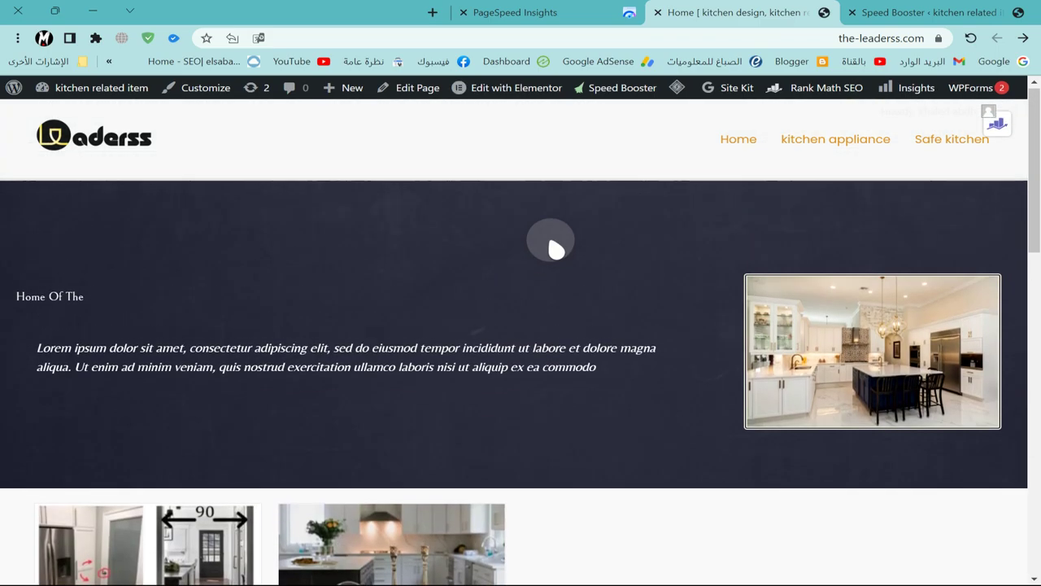
scroll(632, 196, "down", 7)
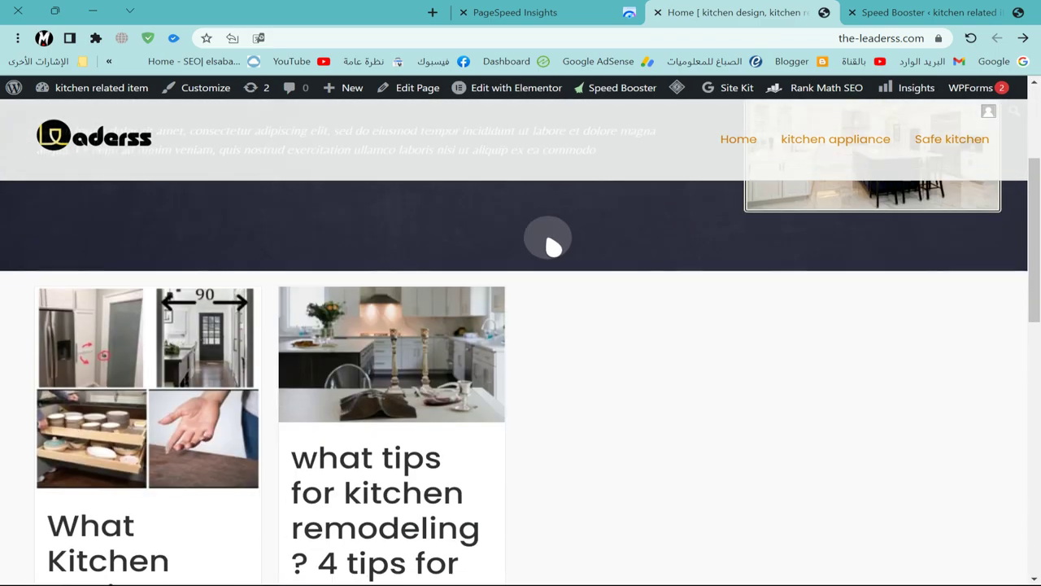
scroll(508, 271, "down", 3)
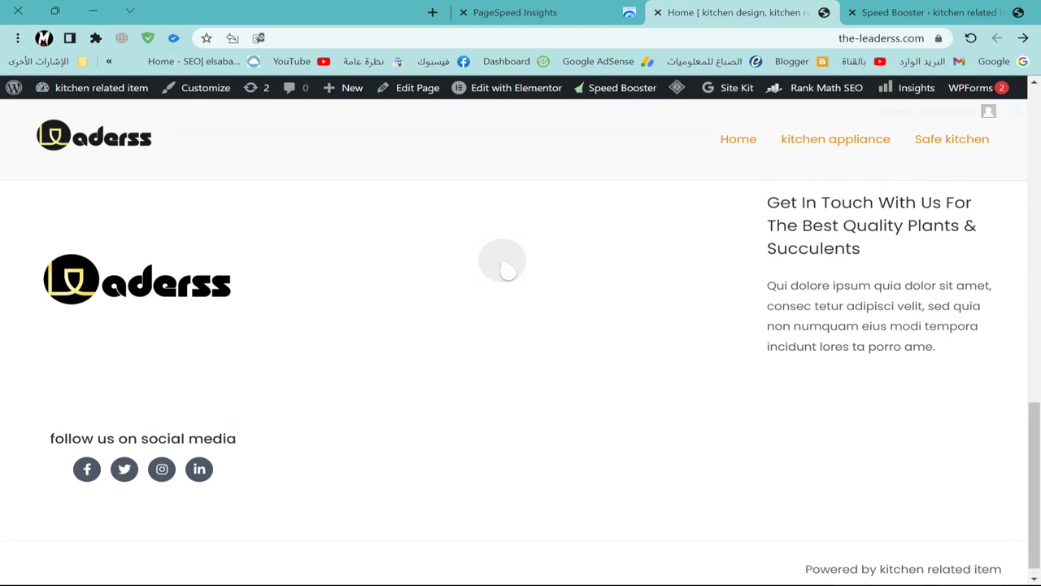
scroll(503, 263, "up", 9)
Look over the saved Speed Booster Pack settings and recheck the home page's header, banner and article cards.
left_click(890, 14)
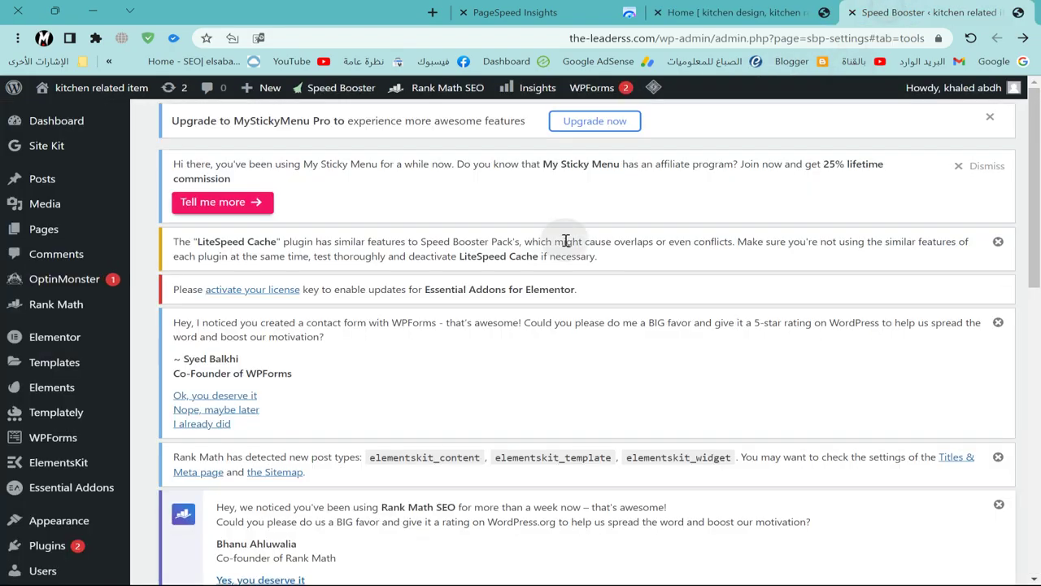
scroll(309, 291, "down", 1)
scroll(309, 291, "down", 6)
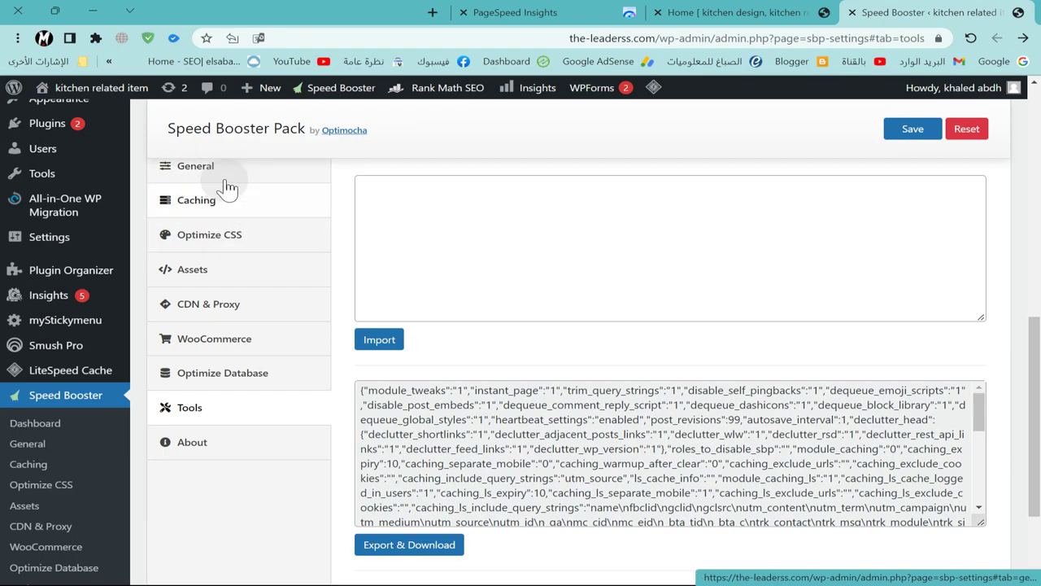
left_click(679, 12)
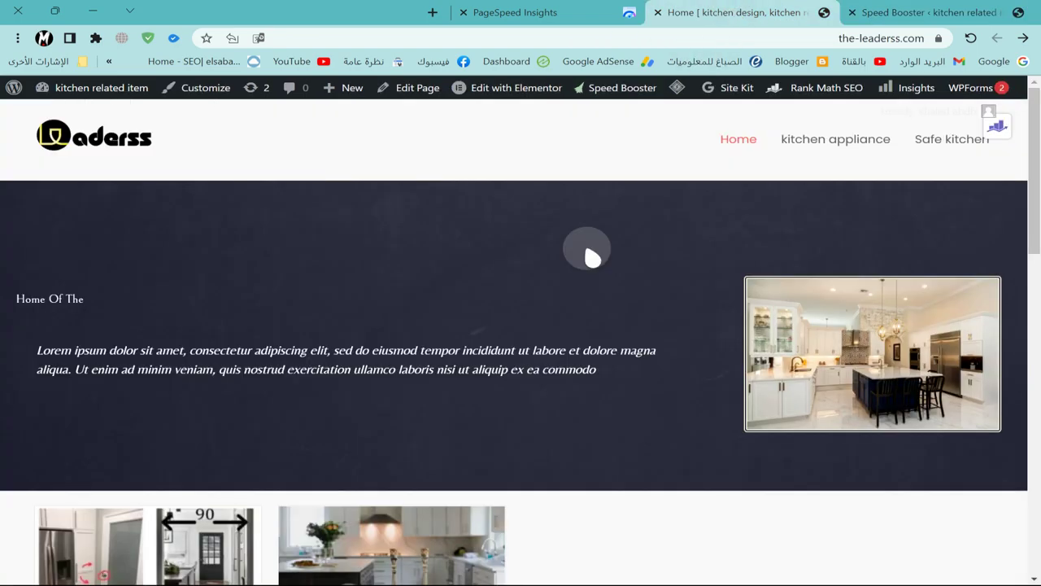
scroll(396, 374, "down", 3)
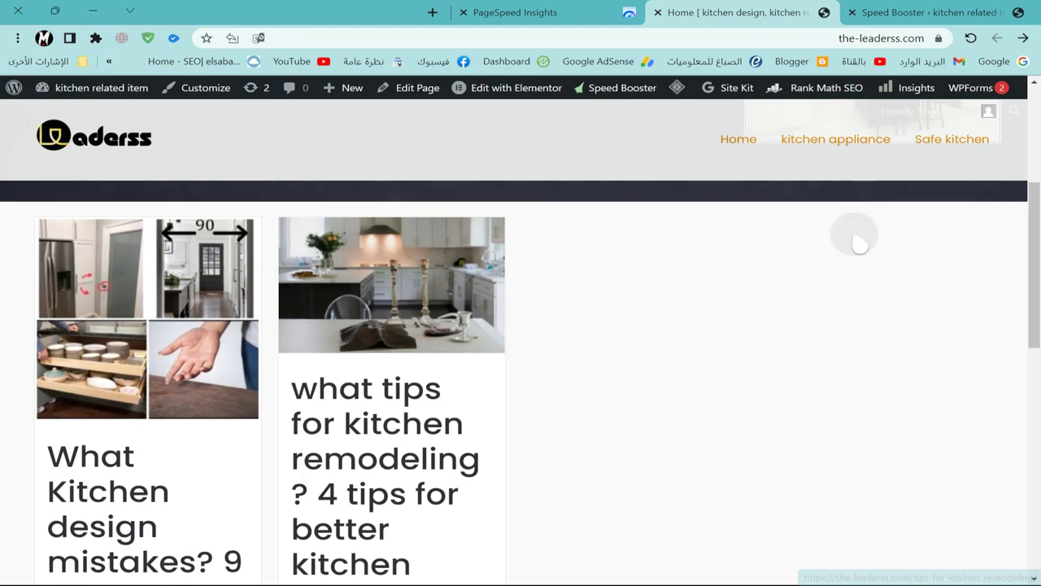
scroll(855, 233, "up", 3)
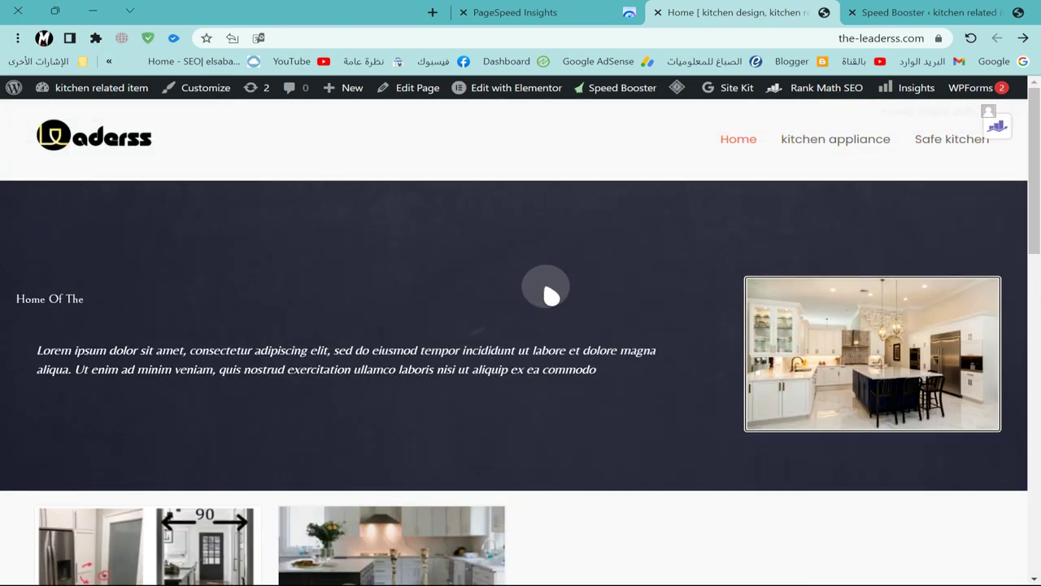
scroll(550, 295, "down", 2)
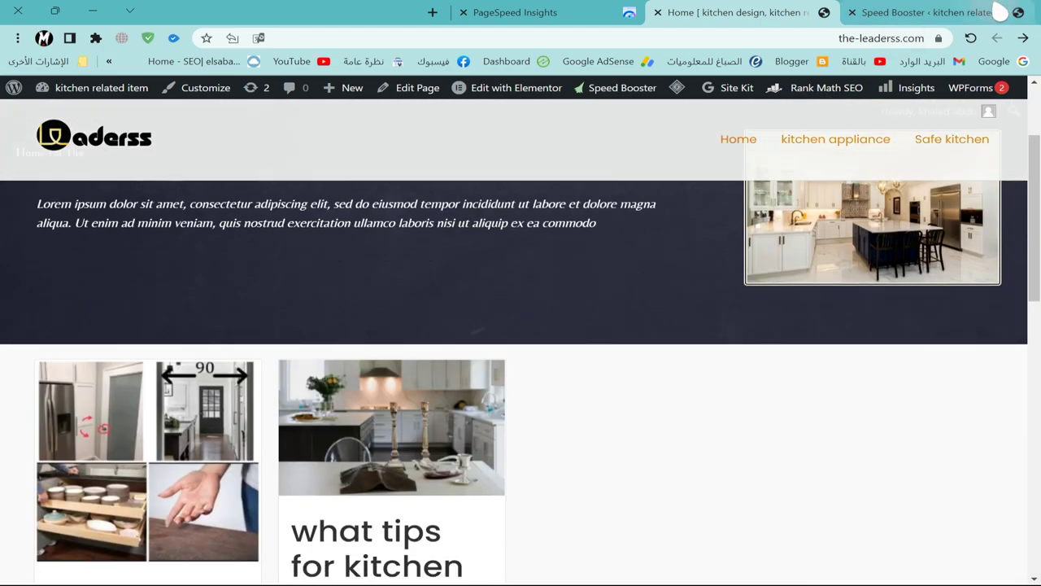
Return to the WordPress admin and open the page for adding new plugins at its plugin search.
left_click(911, 12)
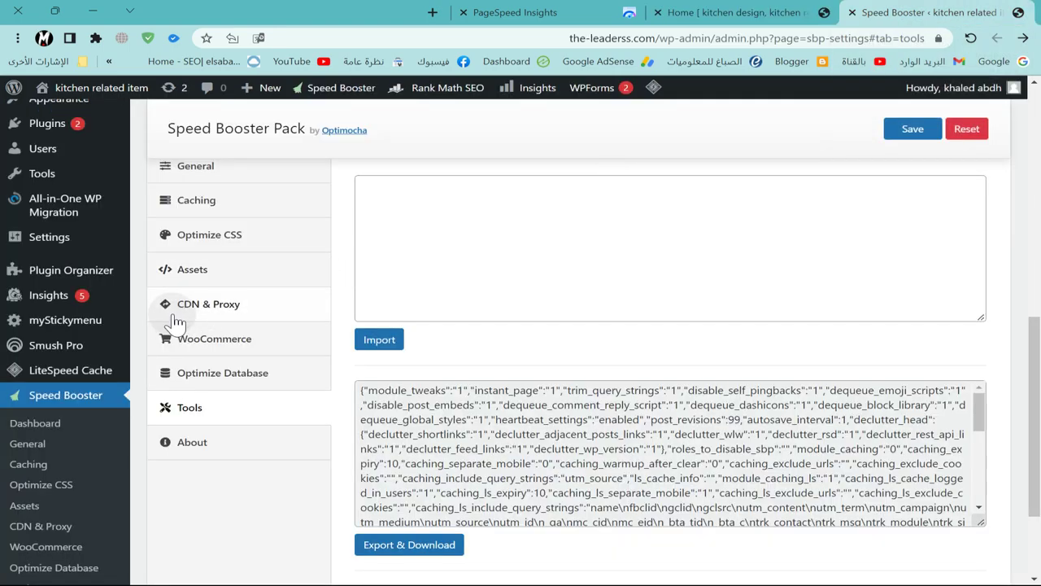
scroll(122, 244, "up", 1)
mouse_move(41, 198)
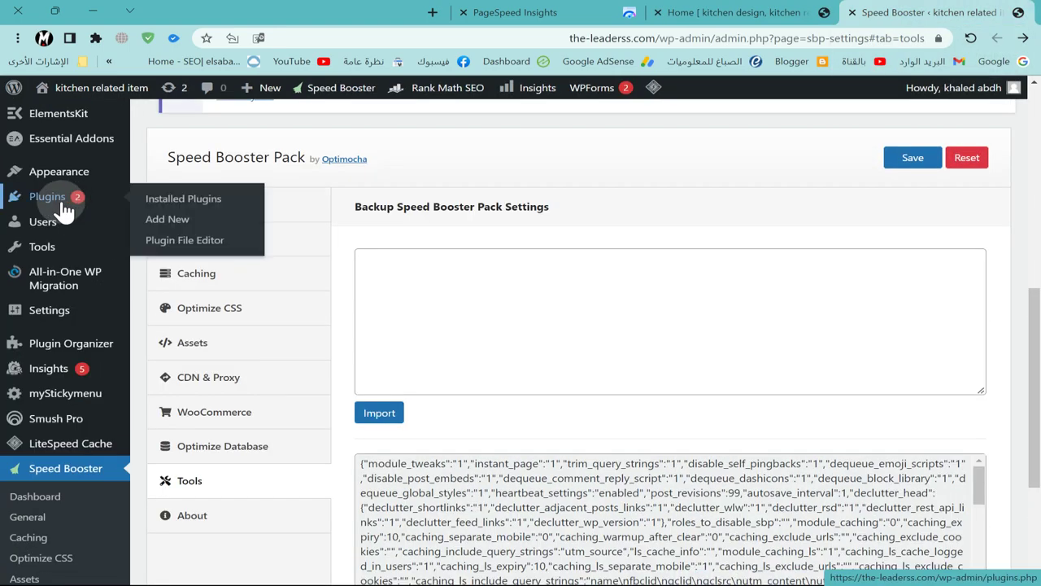
left_click(180, 230)
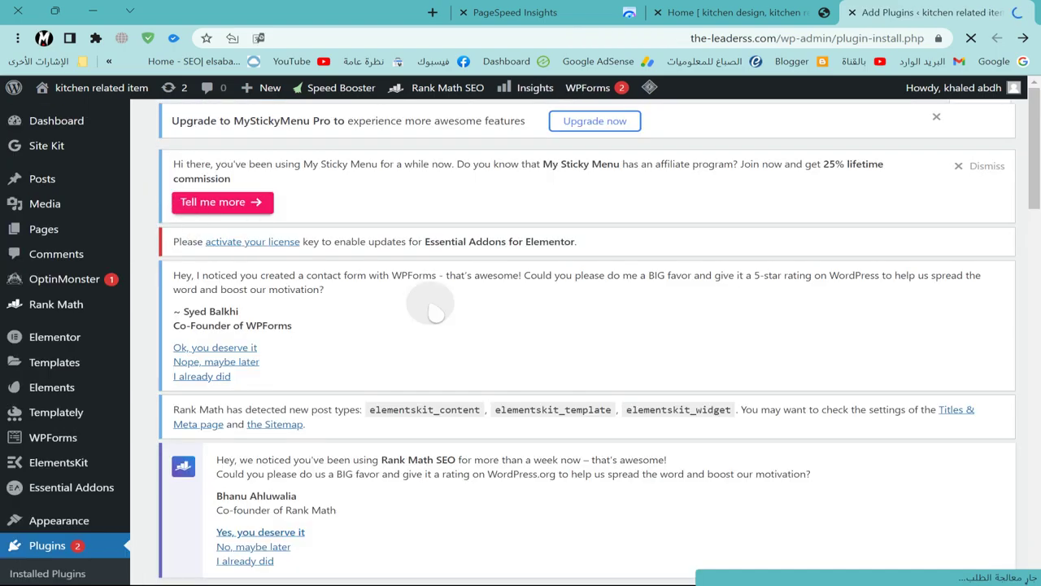
scroll(431, 301, "down", 5)
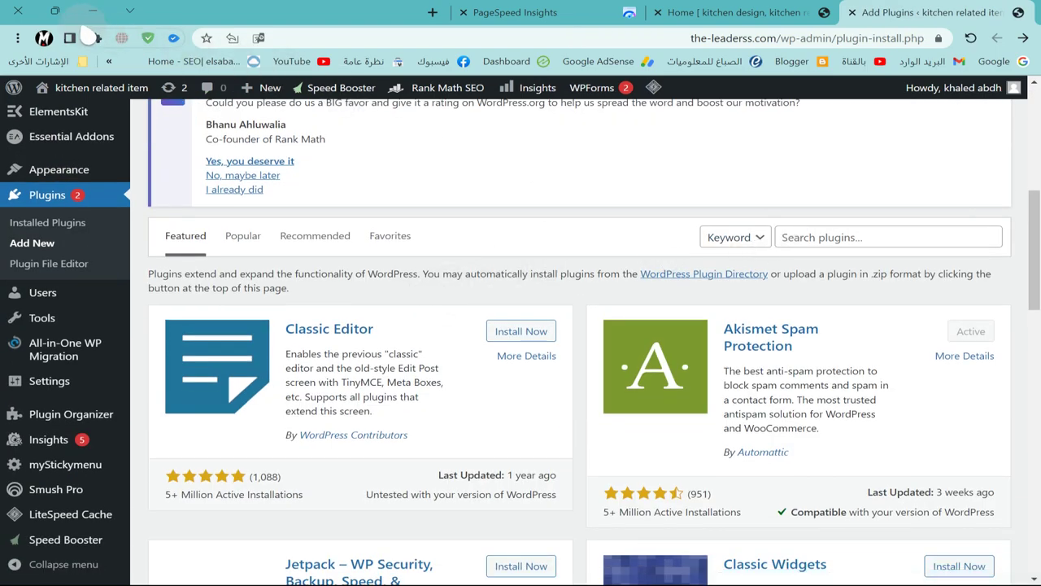
Switch to the plugin list in Notepad and copy the name "10Web Booster".
left_click(61, 14)
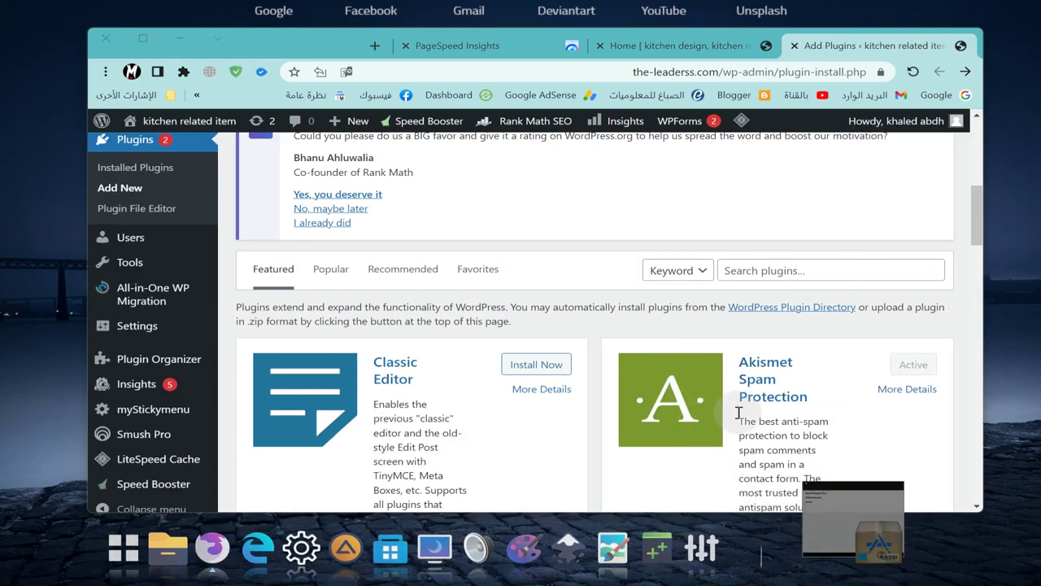
left_click(871, 535)
left_click_drag(412, 146, 306, 151)
right_click(336, 146)
left_click(395, 224)
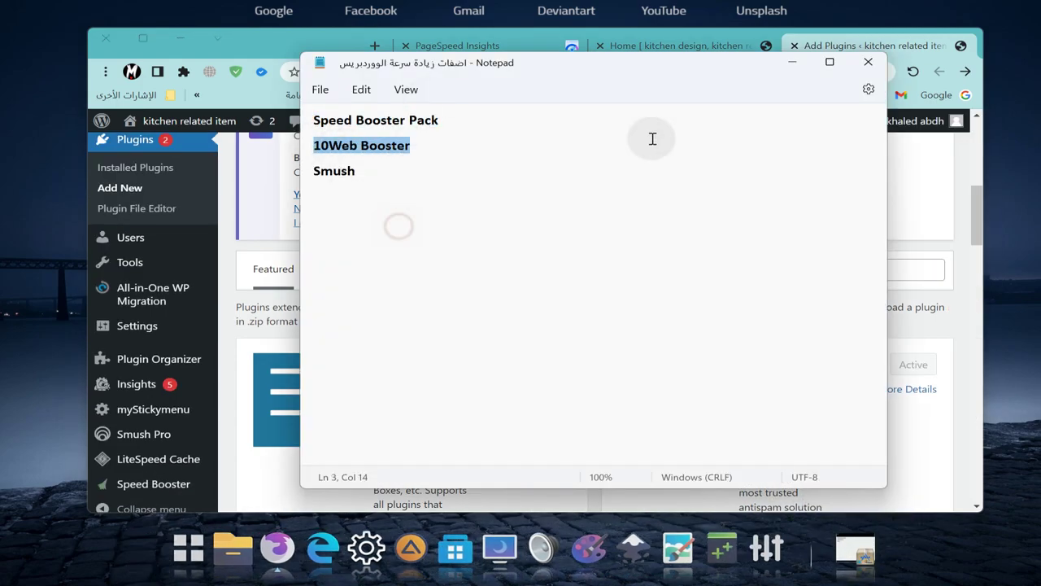
Return to the browser and search the plugin directory for "10Web Booster".
left_click(792, 63)
double_click(279, 47)
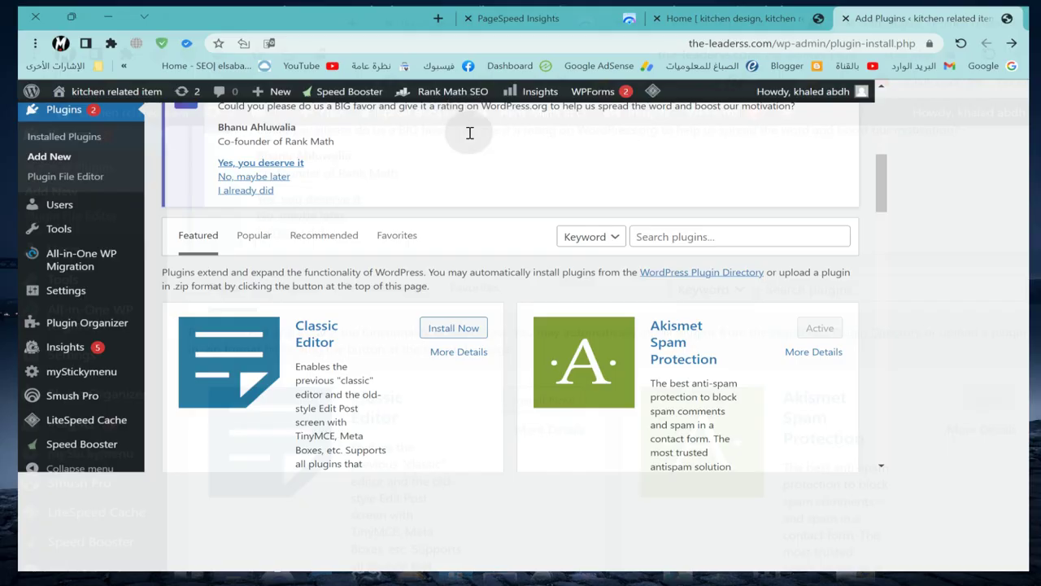
left_click(815, 238)
right_click(814, 238)
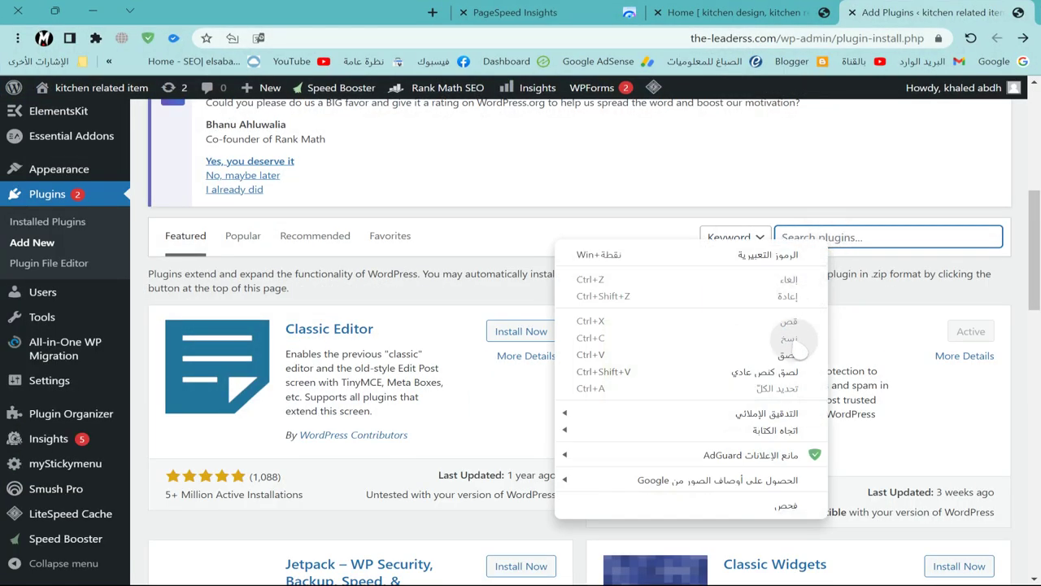
left_click(793, 354)
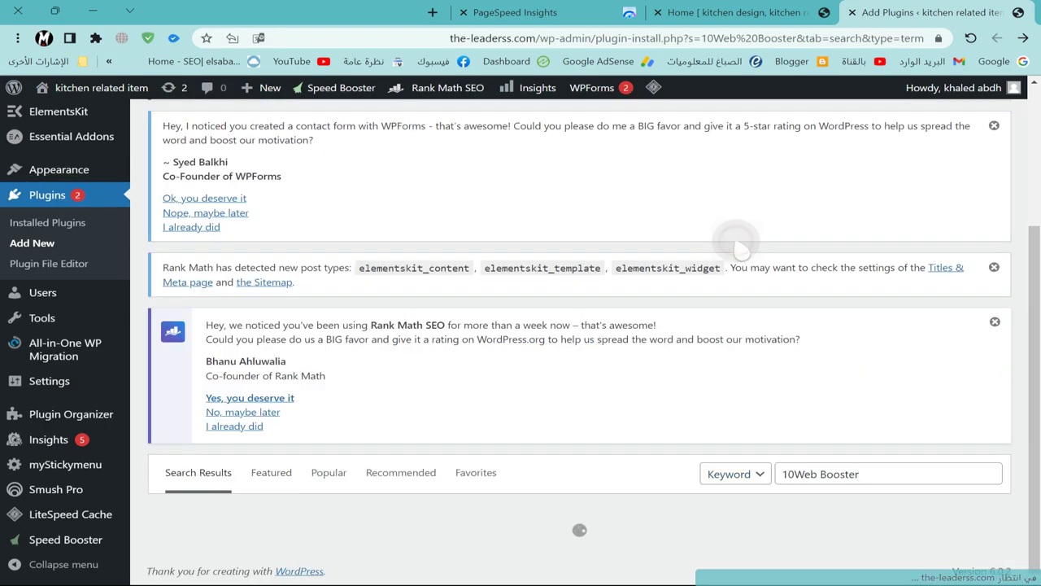
scroll(651, 252, "down", 1)
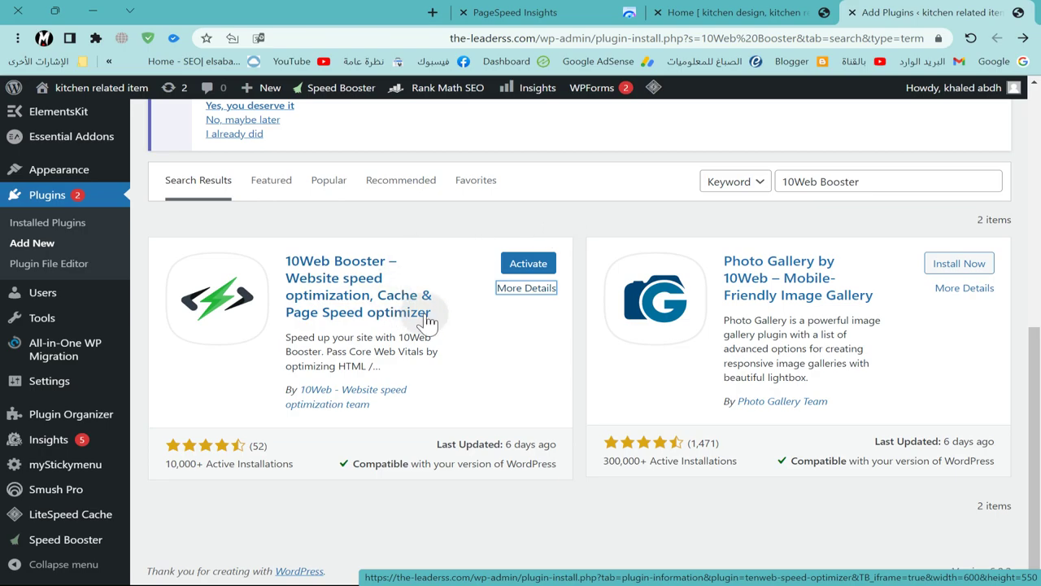
Activate the 10Web Booster plugin and start the sign-up that connects the website to 10Web.
left_click(527, 261)
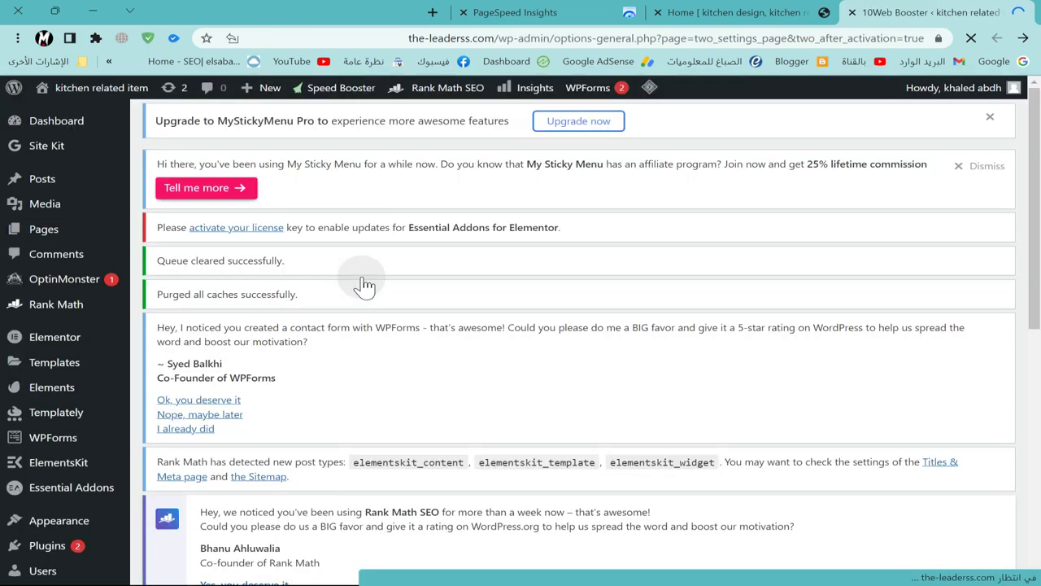
scroll(616, 330, "down", 5)
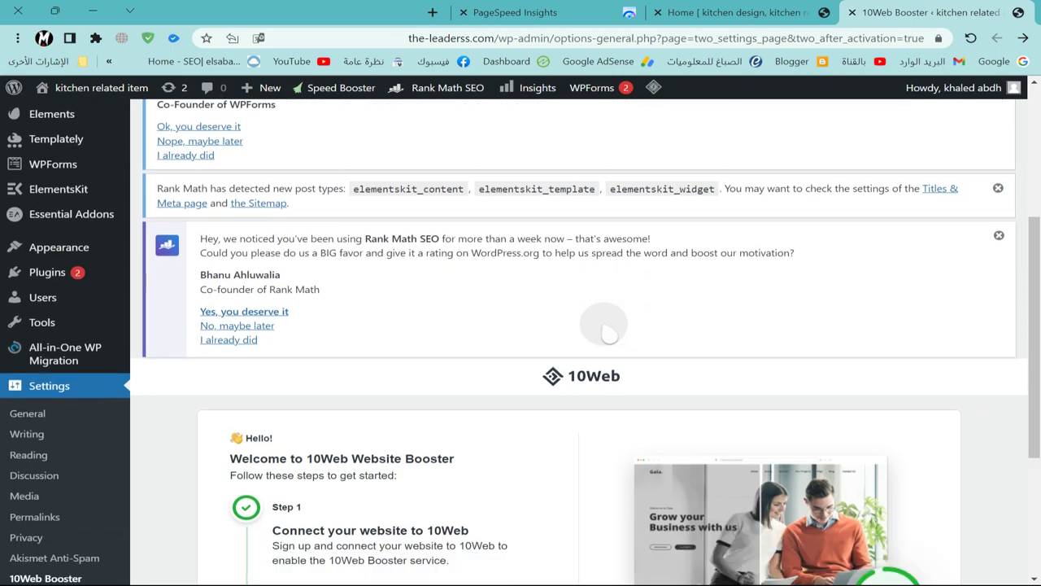
scroll(530, 308, "down", 2)
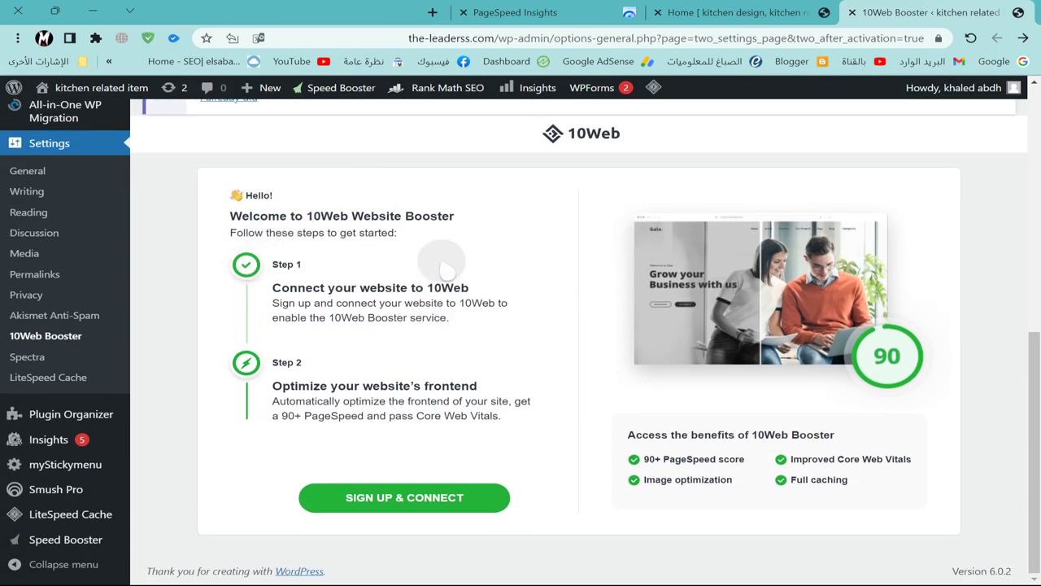
left_click(388, 504)
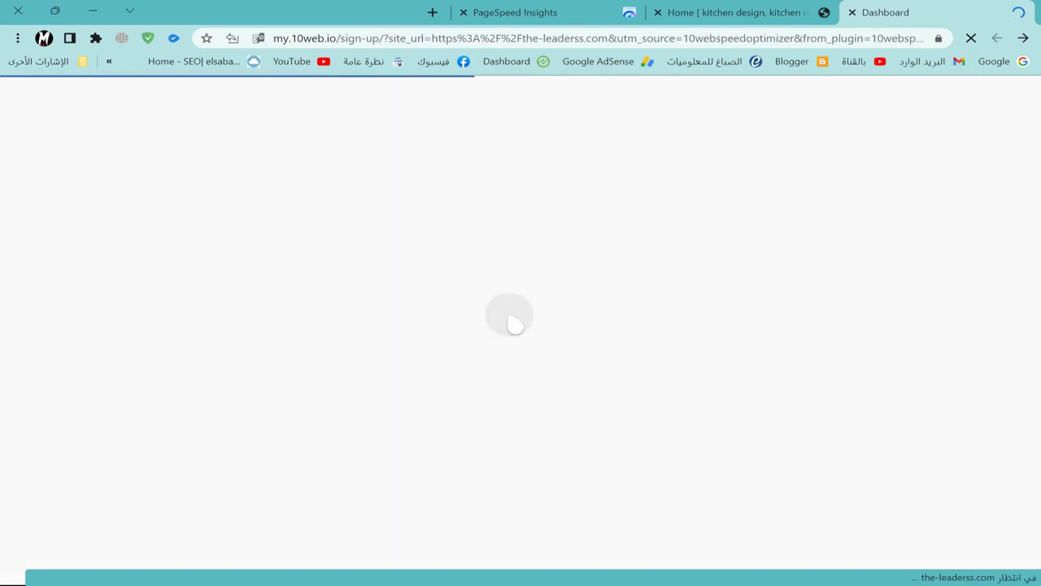
Sign up for the 10Web account with Google, using an existing Google account.
left_click(510, 318)
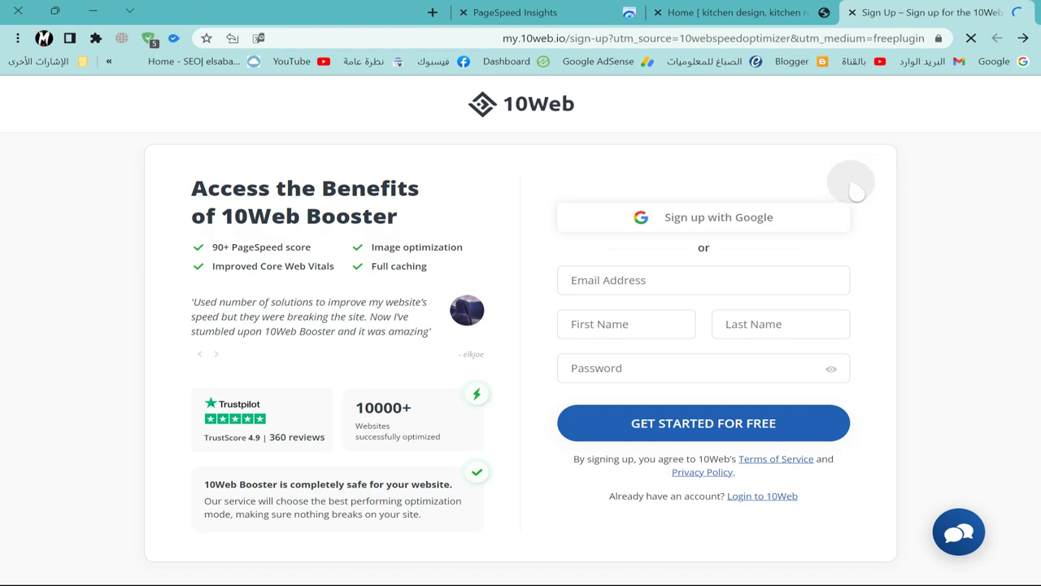
left_click(726, 231)
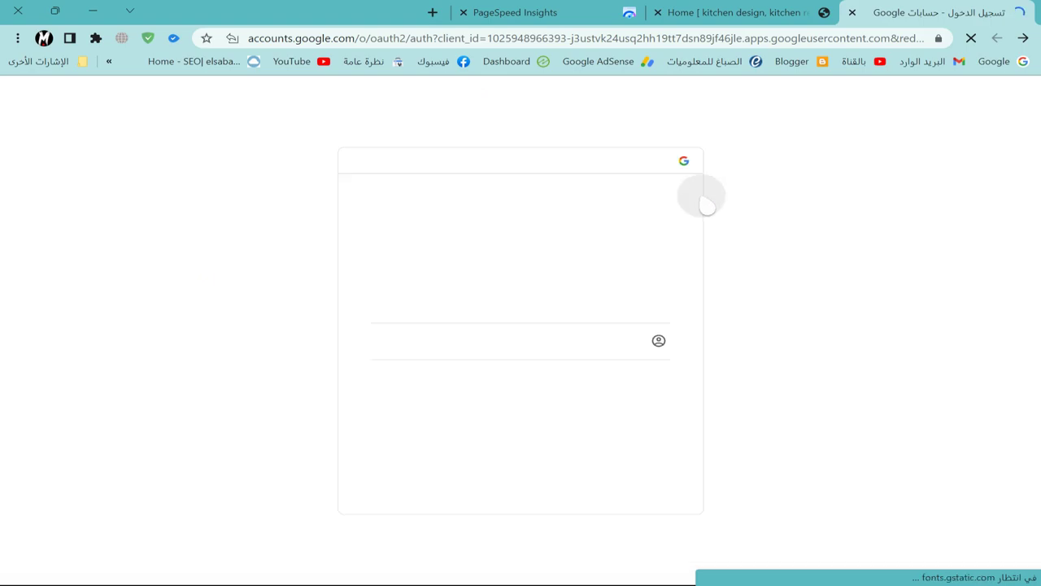
left_click(618, 294)
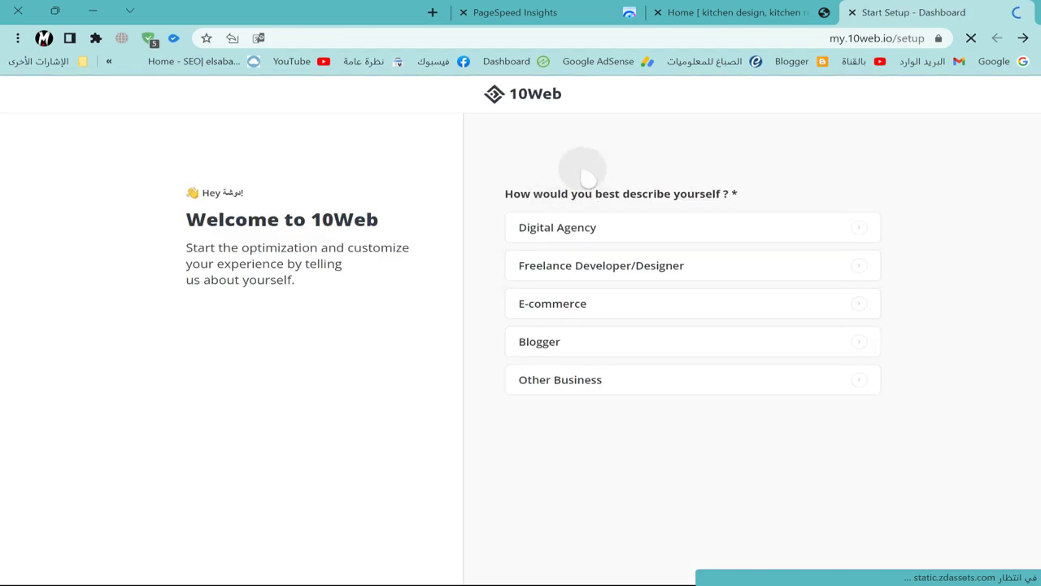
Answer the 10Web setup questions about the account holder's role and proceed to the website's homepage optimization.
left_click(593, 218)
left_click(574, 278)
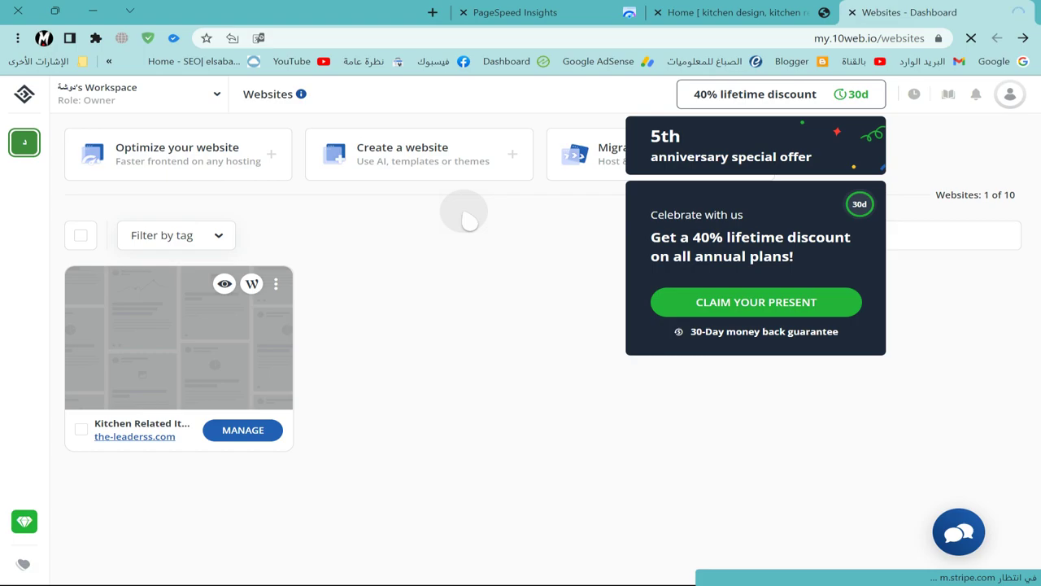
left_click(721, 318)
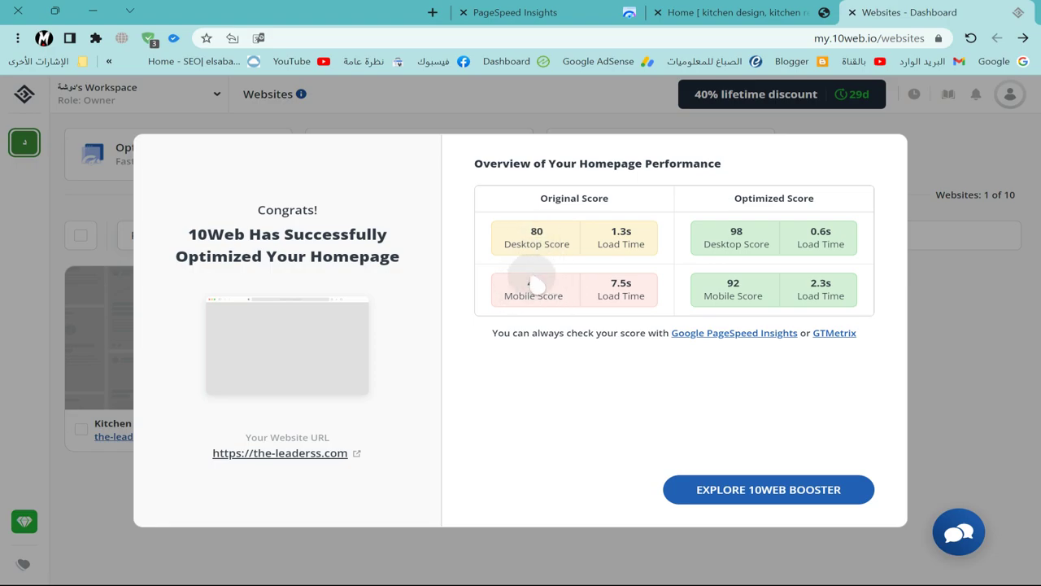
Compare the original and optimized desktop and mobile scores in the homepage performance overview.
double_click(736, 231)
double_click(732, 283)
left_click(729, 290)
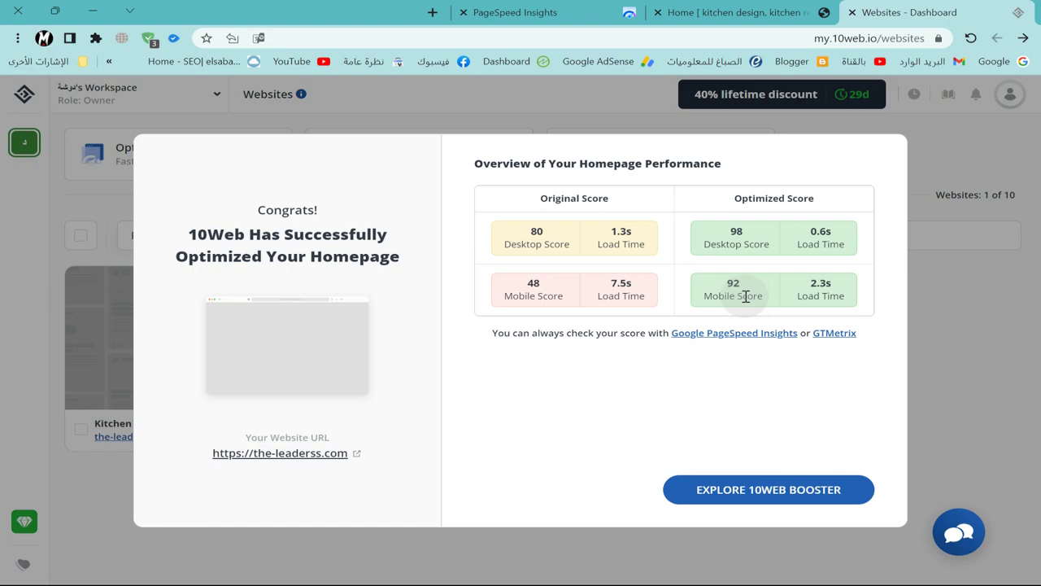
Open the 10Web Booster frontend optimization page and review the homepage's mobile and desktop scores.
left_click(756, 498)
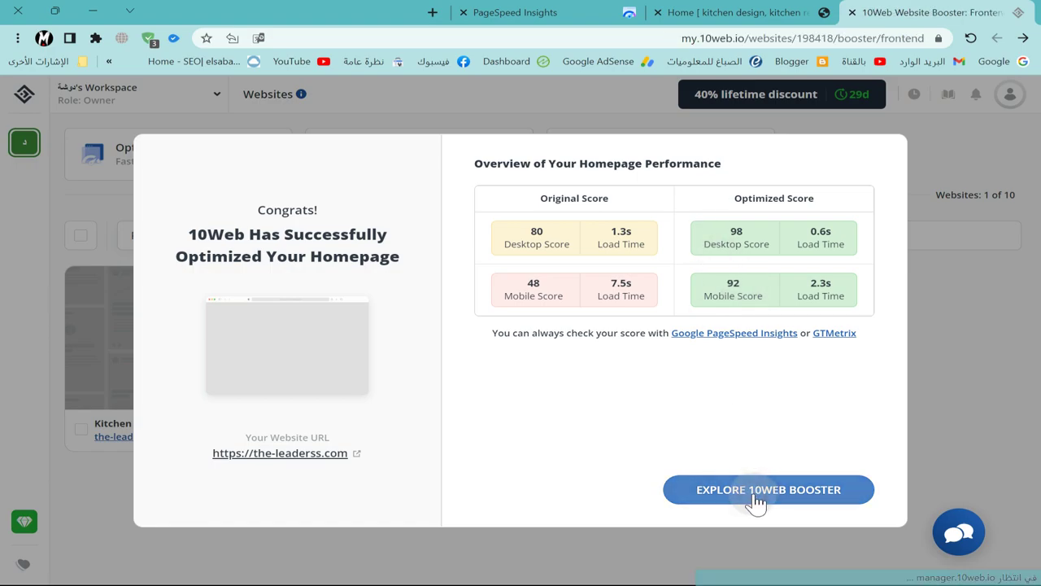
scroll(398, 376, "down", 3)
scroll(333, 373, "down", 1)
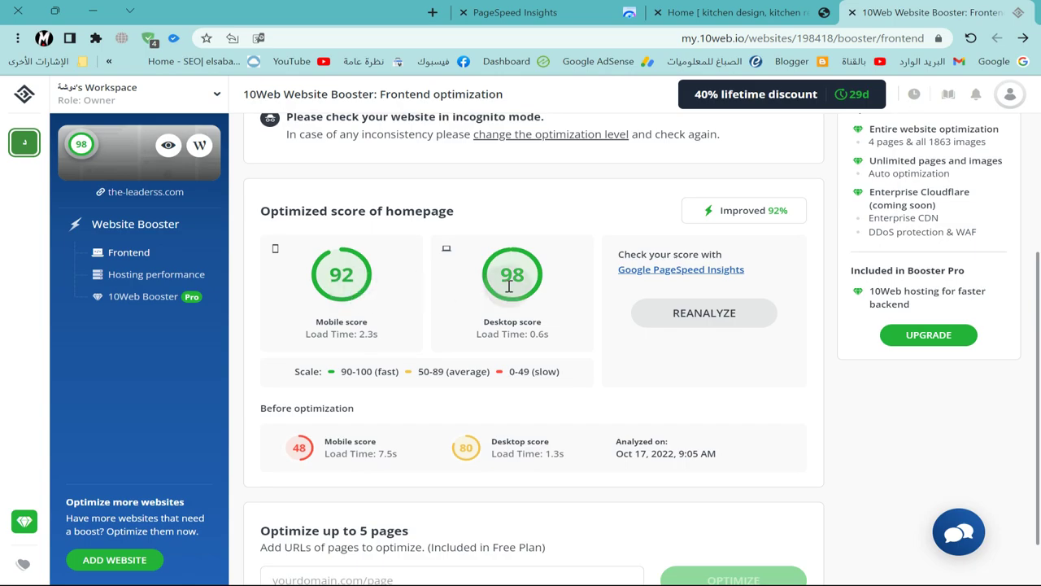
scroll(509, 284, "up", 1)
scroll(513, 347, "up", 1)
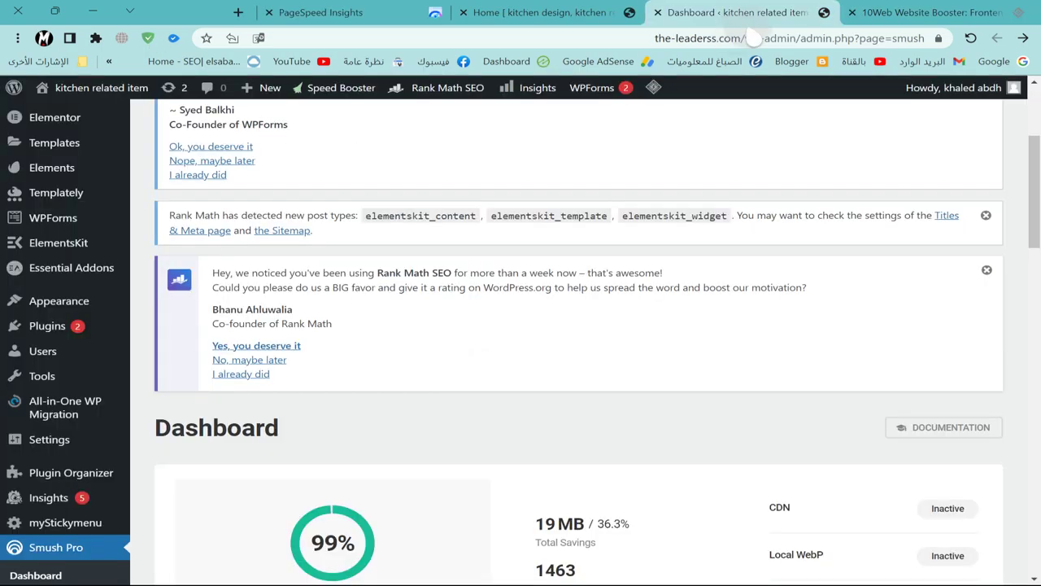
Return to the 10Web frontend optimization page and apply the Extreme optimization level.
left_click(928, 12)
scroll(429, 376, "down", 3)
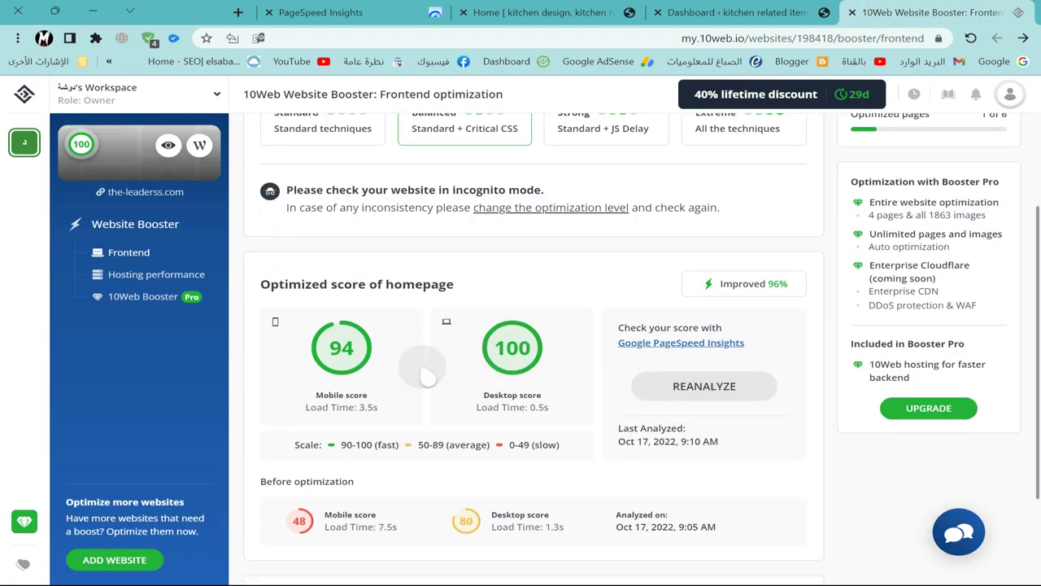
scroll(429, 377, "down", 2)
scroll(441, 233, "up", 3)
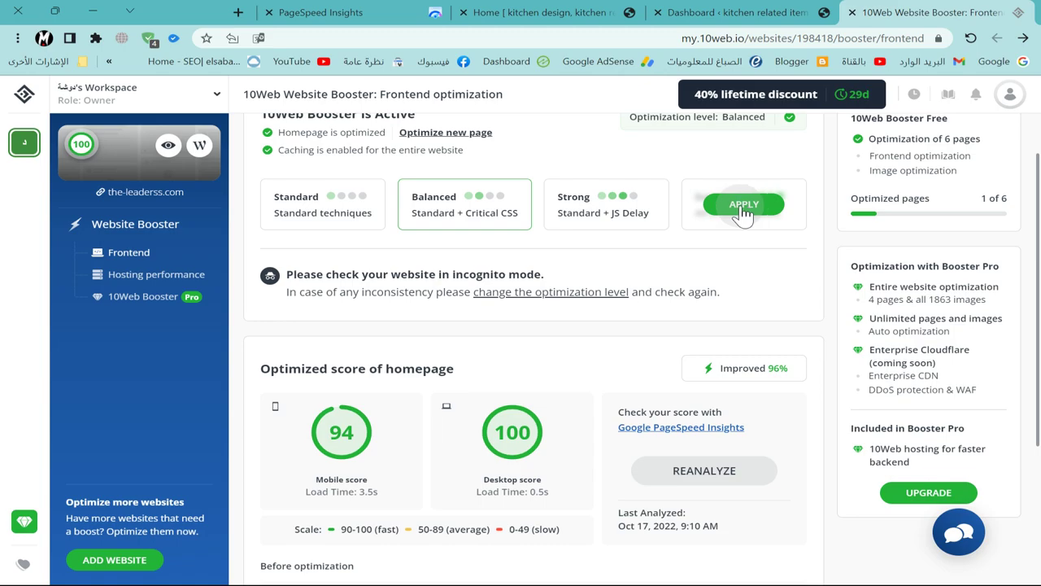
left_click(743, 208)
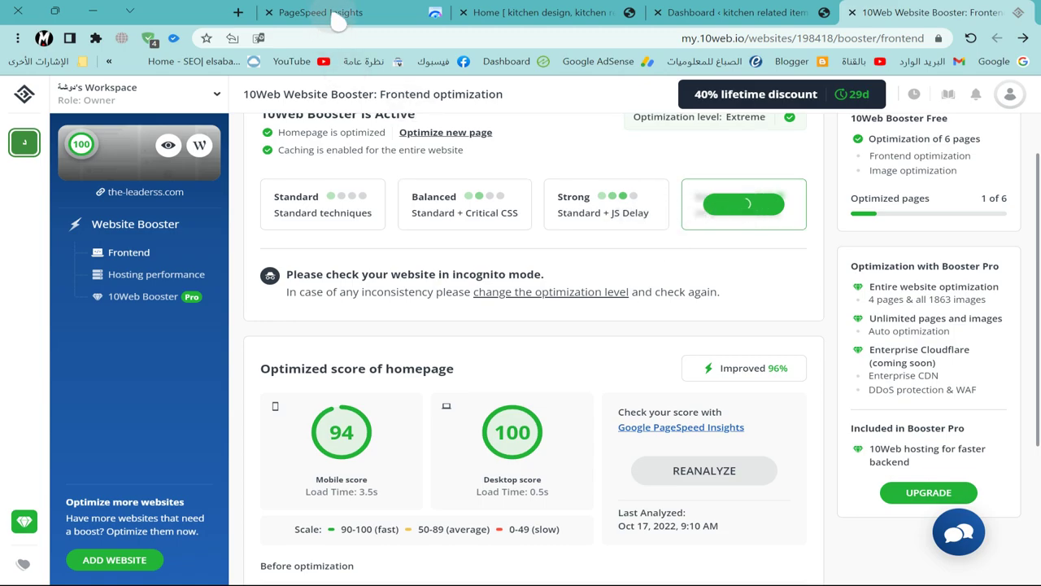
Review the selected optimization level, the homepage reanalysis and the mobile and desktop scores in 10Web Booster.
mouse_move(337, 23)
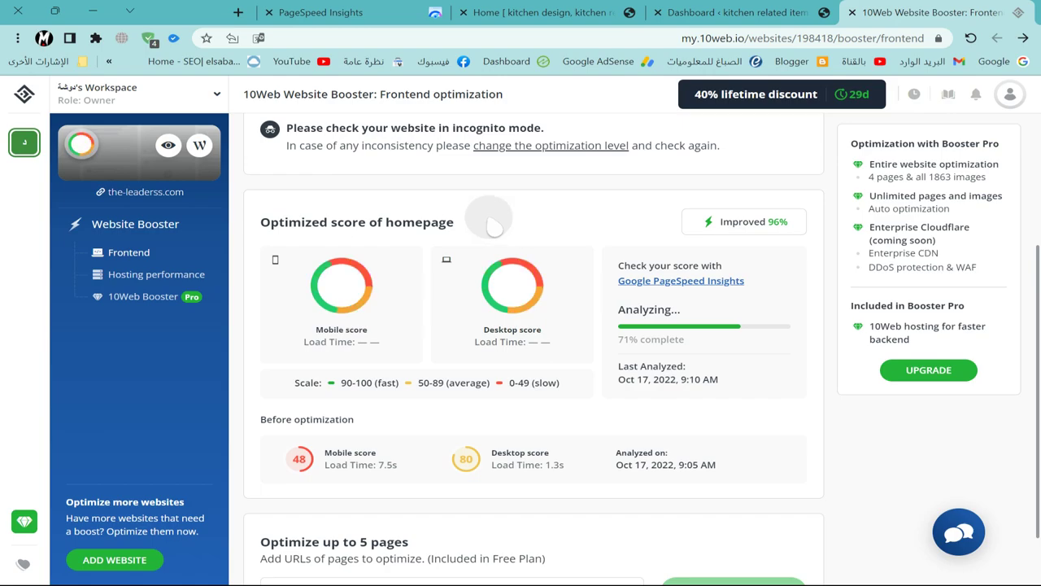
scroll(574, 252, "up", 1)
scroll(578, 256, "up", 2)
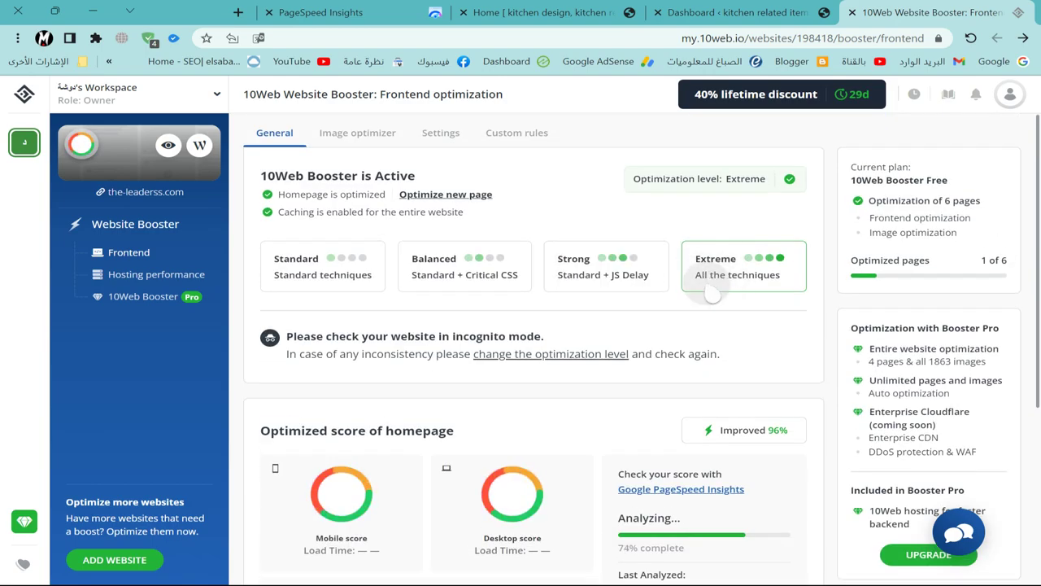
scroll(683, 446, "down", 1)
scroll(684, 446, "down", 2)
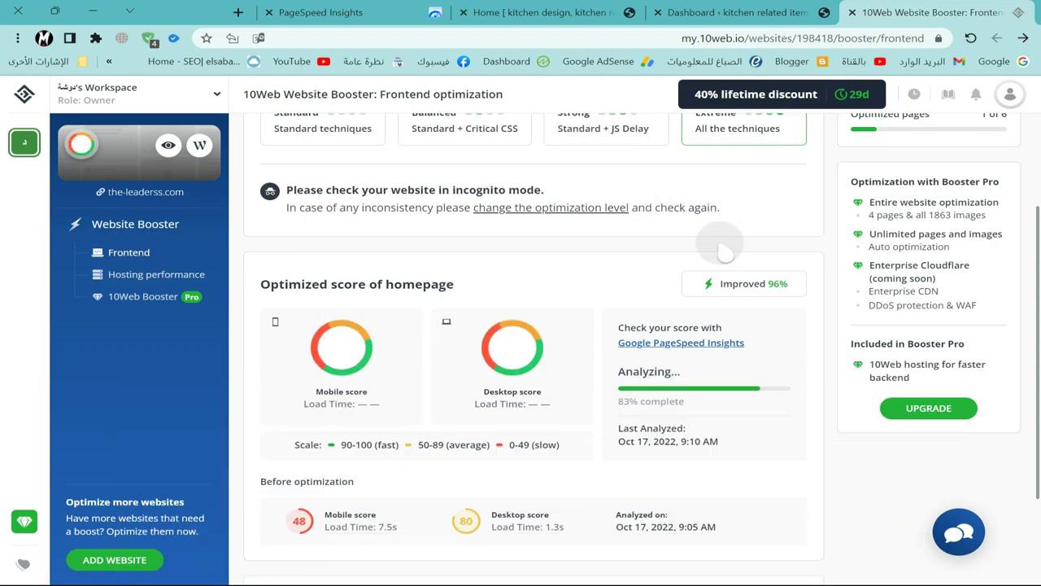
scroll(723, 244, "up", 1)
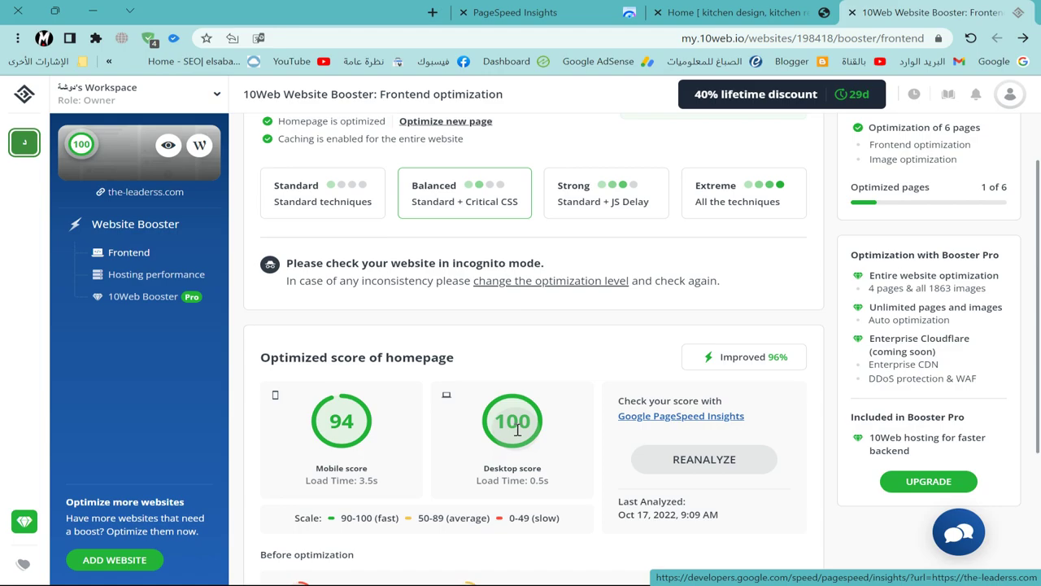
scroll(372, 342, "down", 2)
scroll(488, 268, "up", 3)
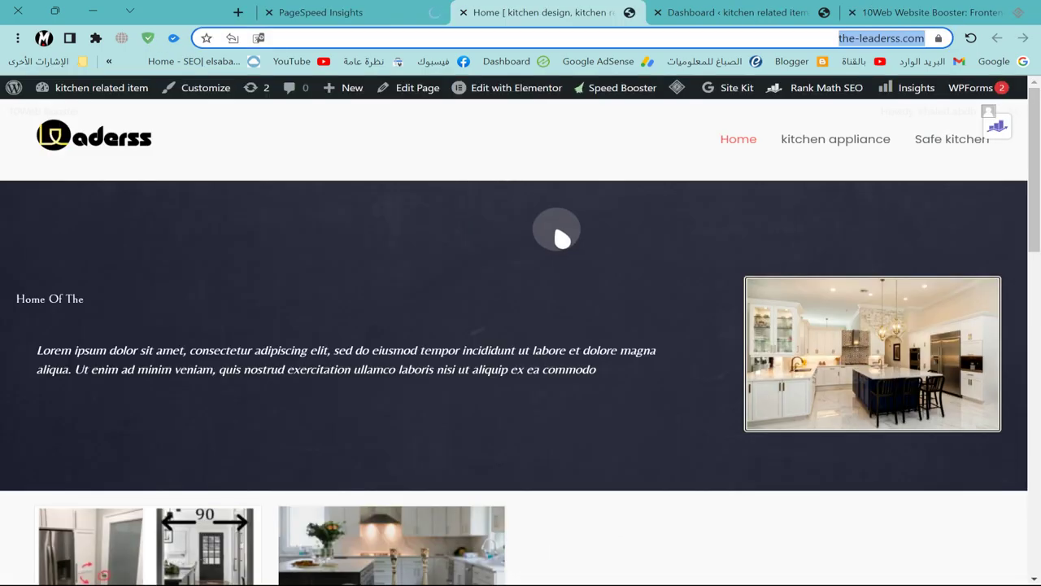
Inspect the site's home page from the banner through the article cards to the footer and back.
scroll(706, 215, "down", 10)
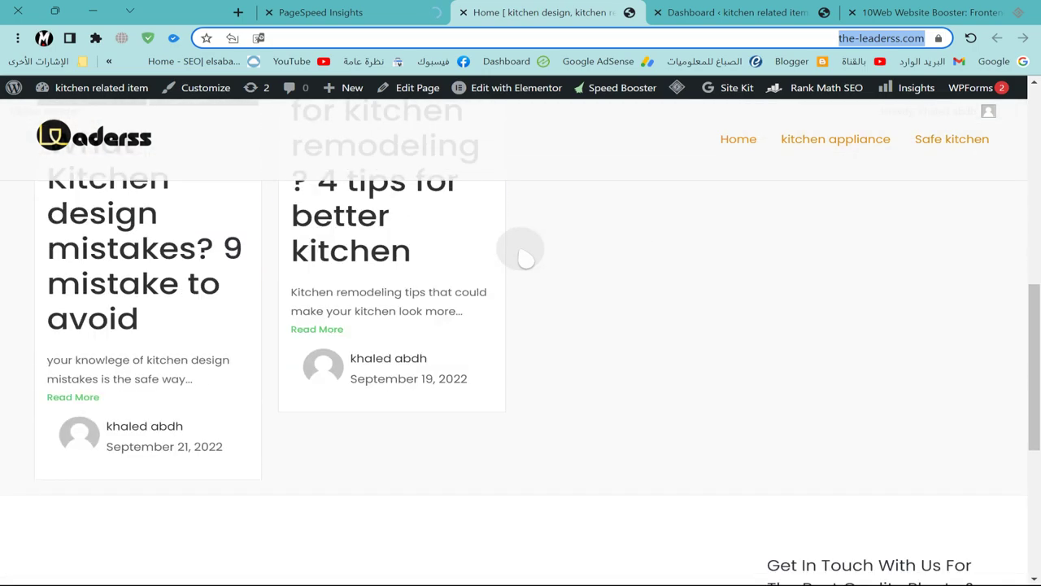
scroll(525, 256, "up", 10)
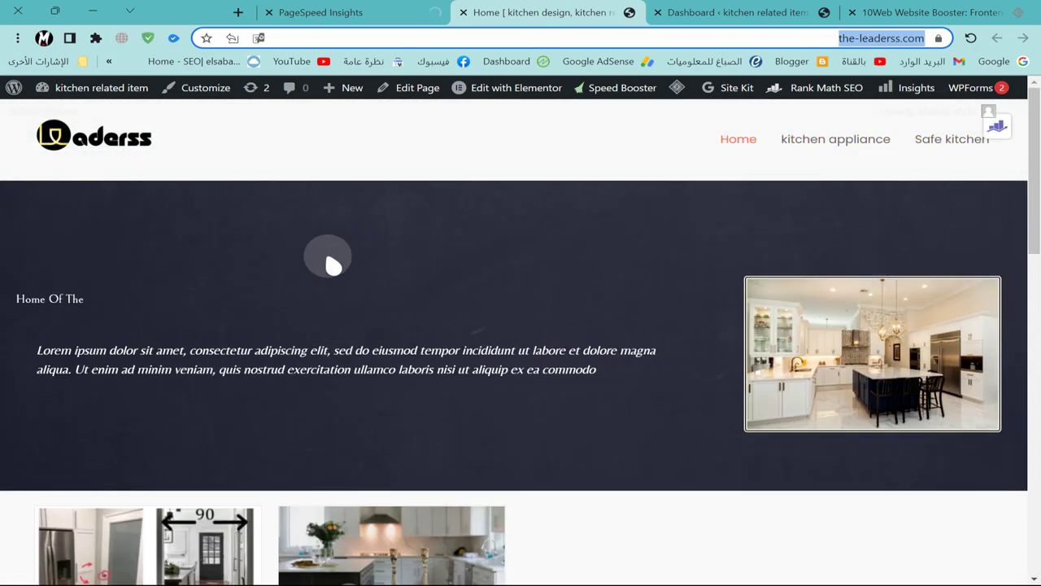
scroll(330, 261, "down", 10)
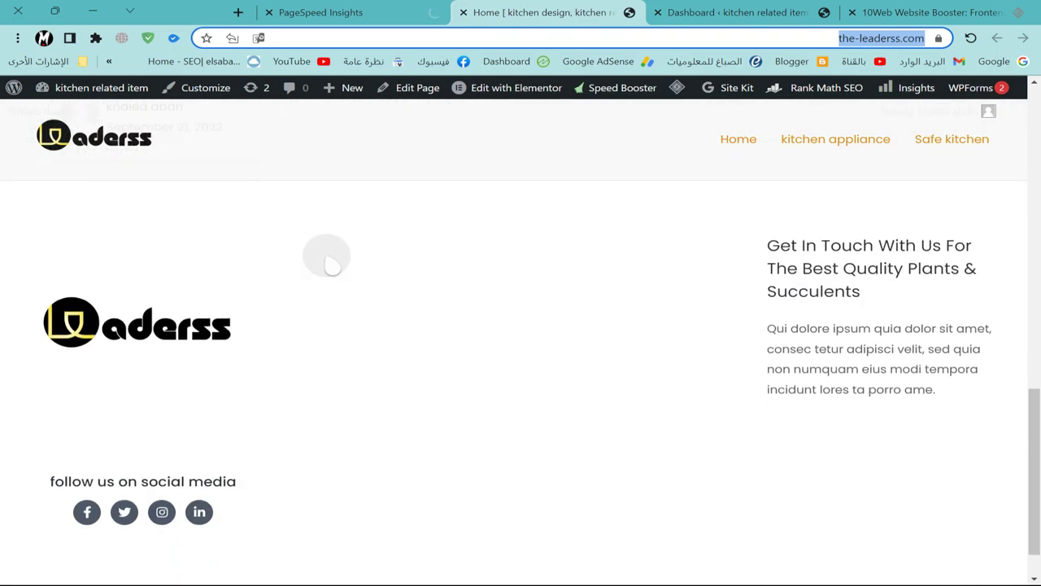
scroll(329, 265, "up", 10)
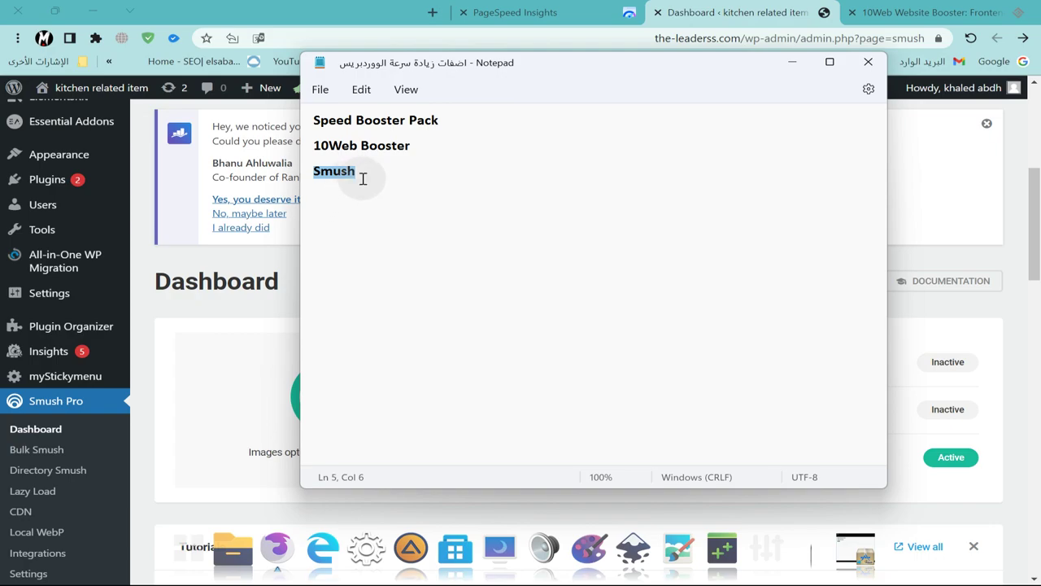
Review the plugin names 10Web Booster and Smush in the Notepad list.
left_click(414, 144)
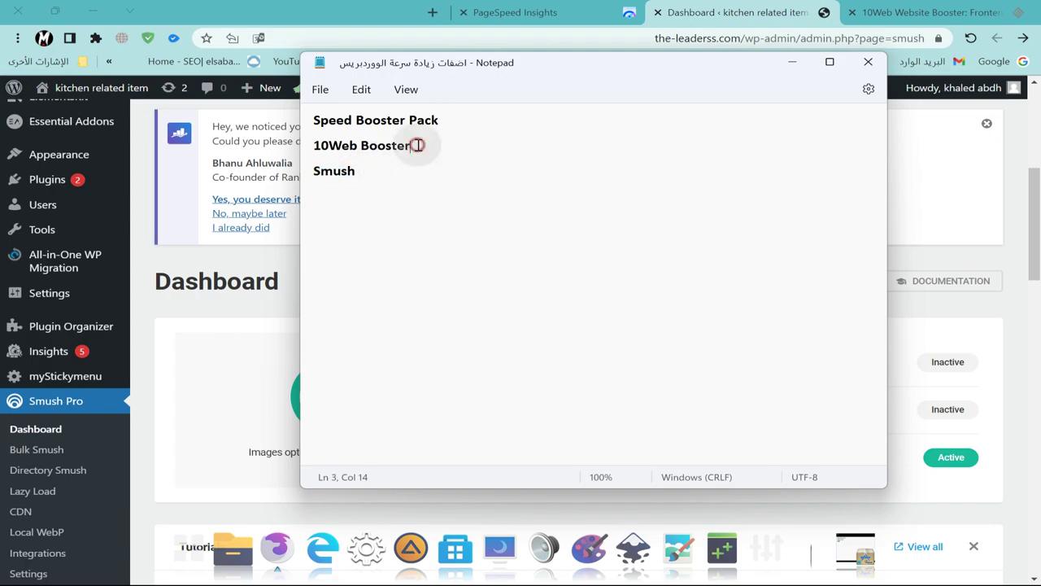
triple_click(318, 144)
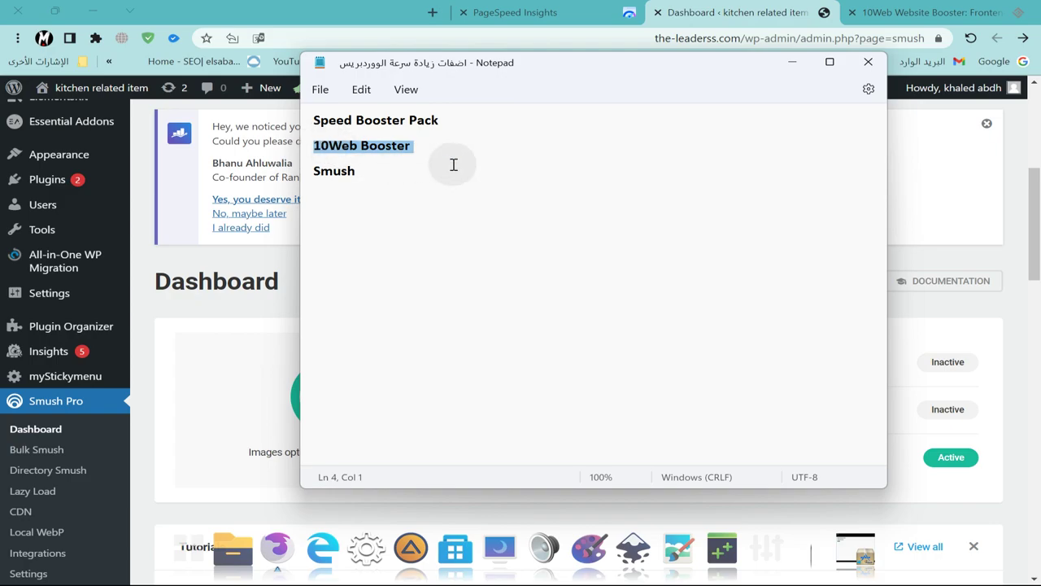
left_click(350, 177)
left_click_drag(349, 171, 357, 170)
double_click(321, 171)
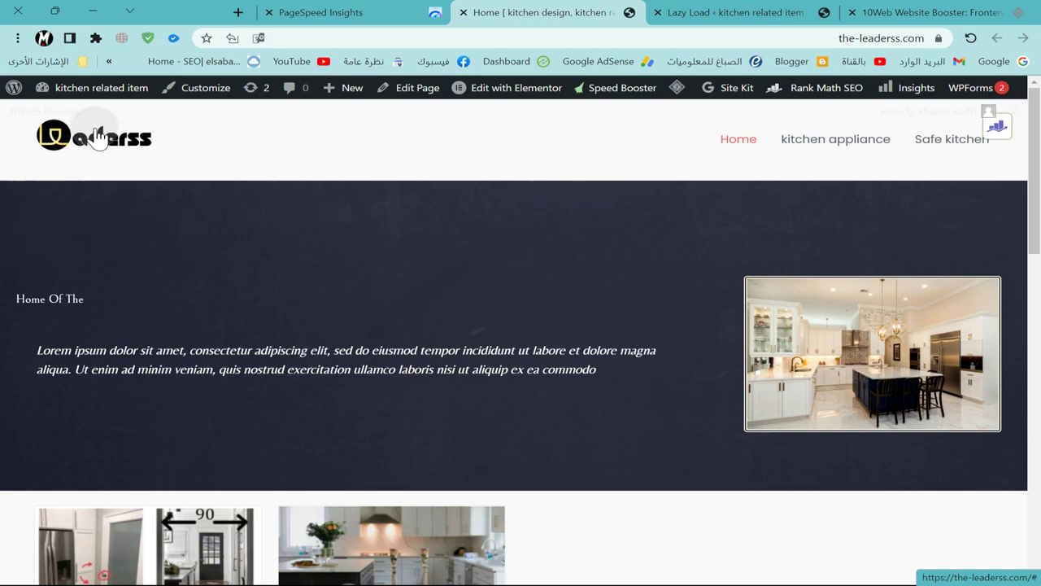
Recheck the home page's header menu, banner image and article cards for correct loading.
scroll(860, 135, "down", 2)
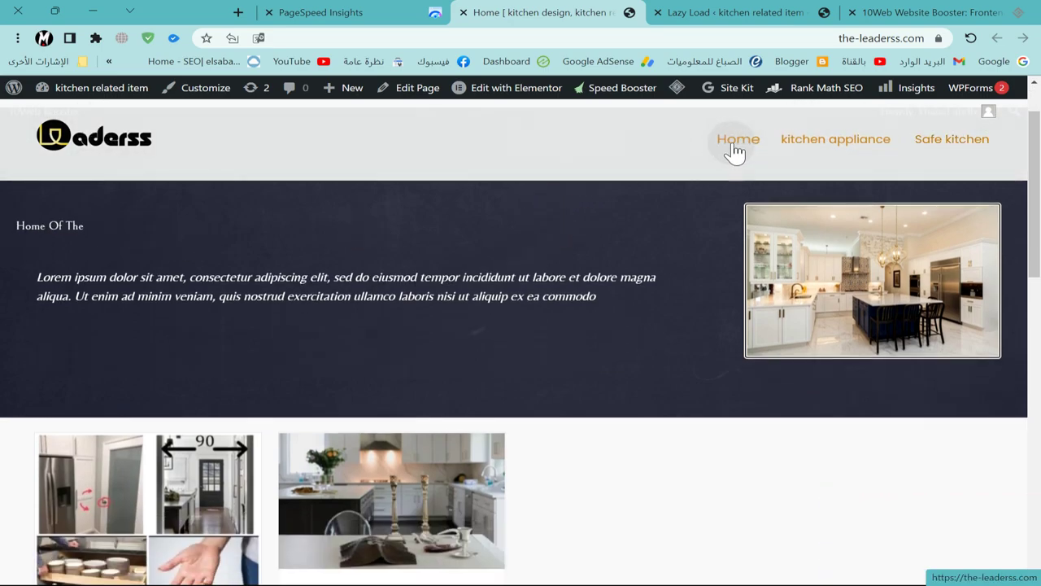
scroll(971, 138, "down", 1)
scroll(442, 260, "down", 2)
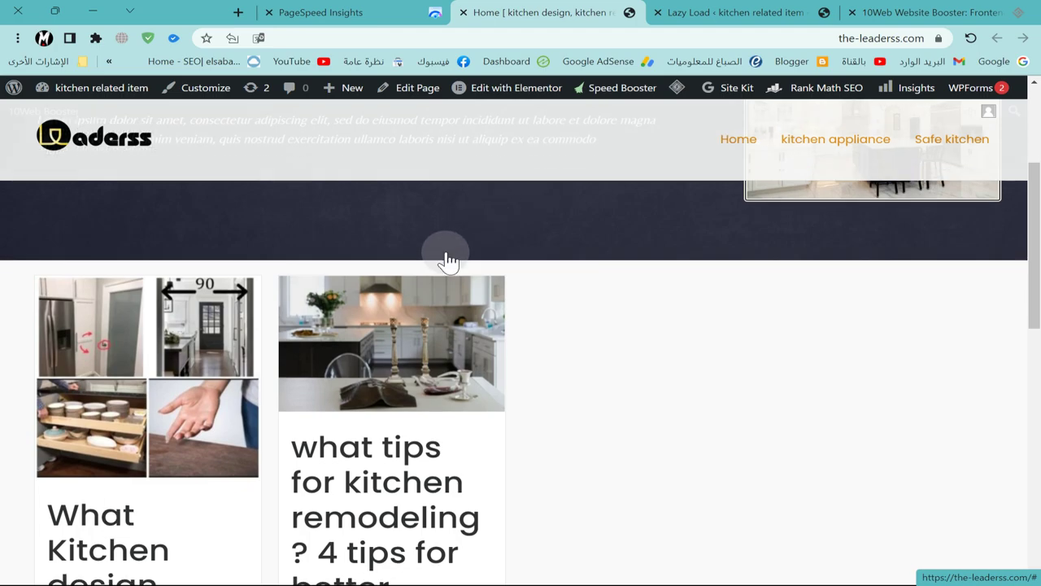
scroll(334, 281, "down", 4)
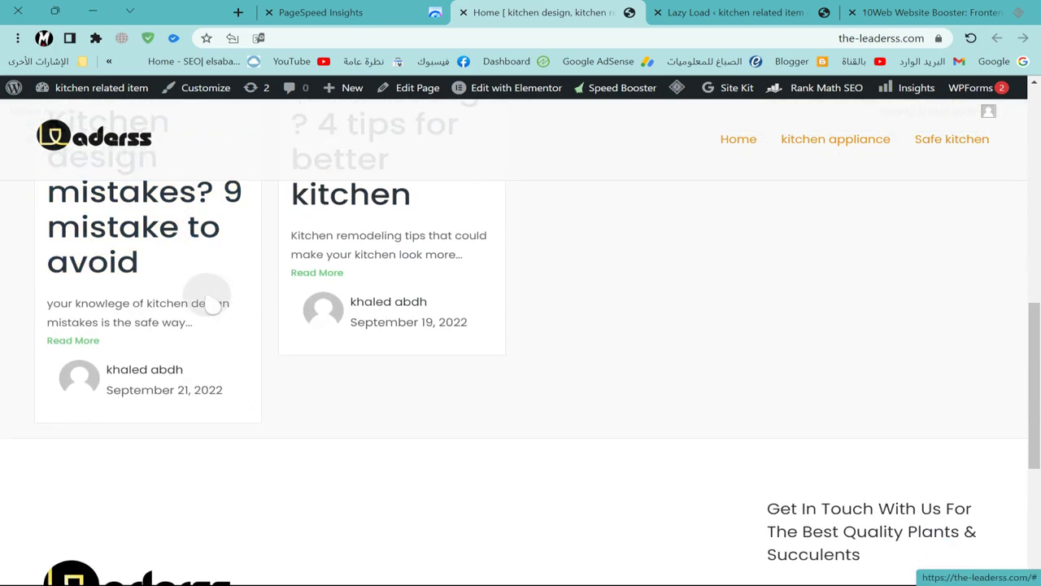
Inspect the home page's article cards, banner and lower section once more for correct display.
scroll(213, 307, "up", 5)
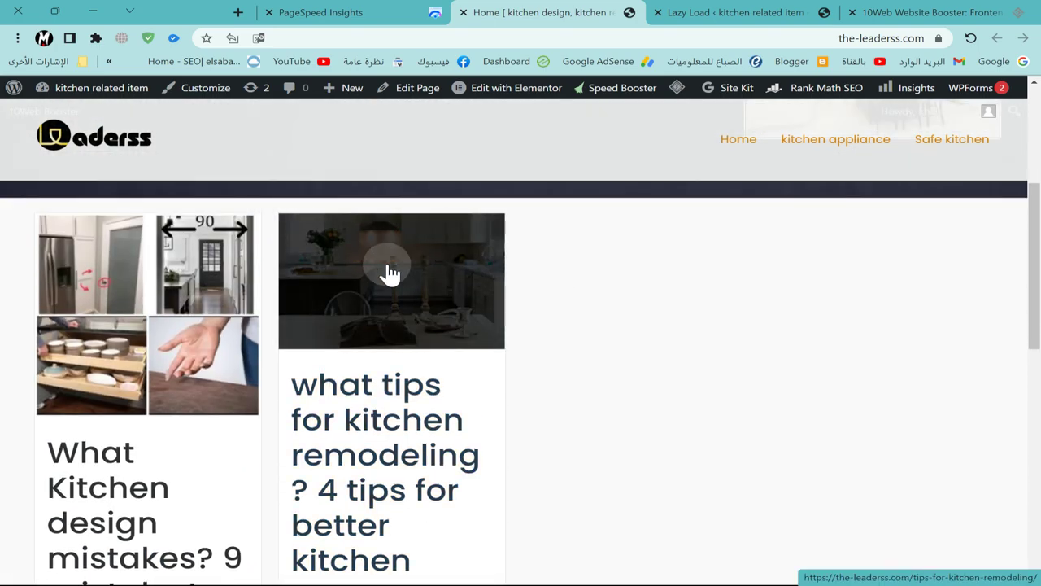
scroll(400, 270, "up", 4)
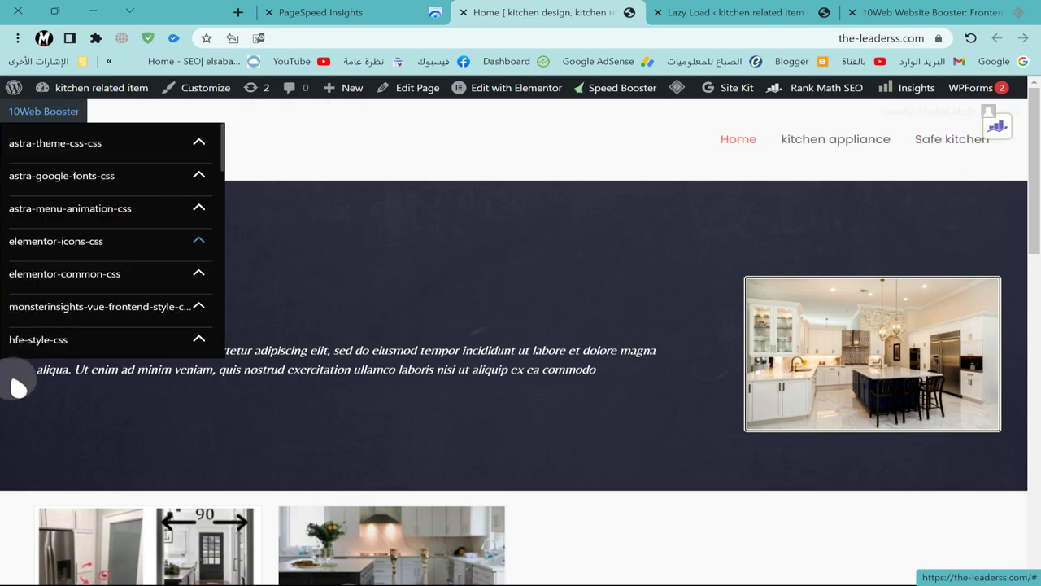
scroll(548, 379, "down", 8)
scroll(548, 379, "down", 3)
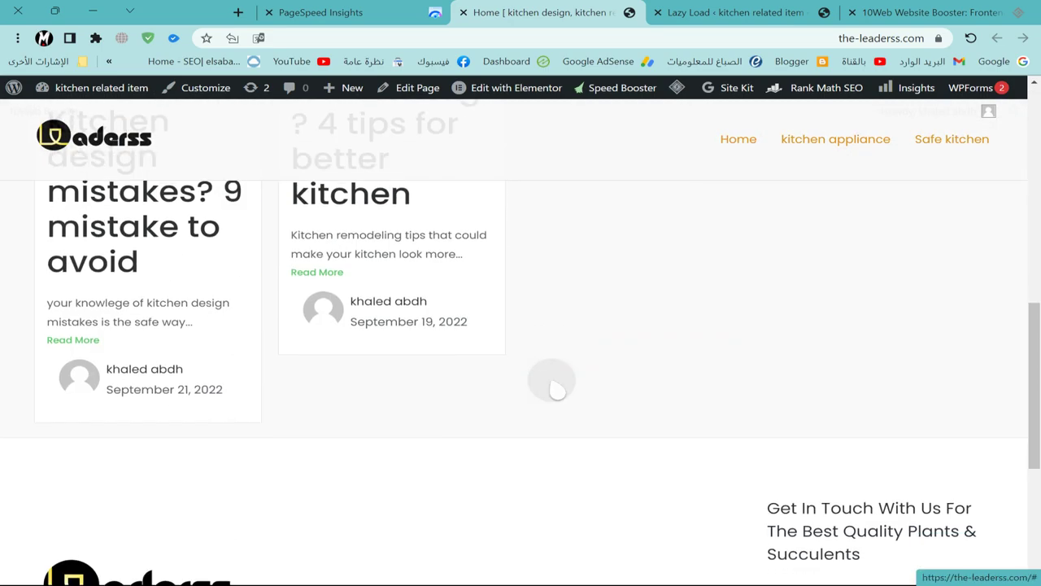
scroll(548, 379, "up", 7)
left_click(941, 11)
left_click(541, 12)
right_click(893, 36)
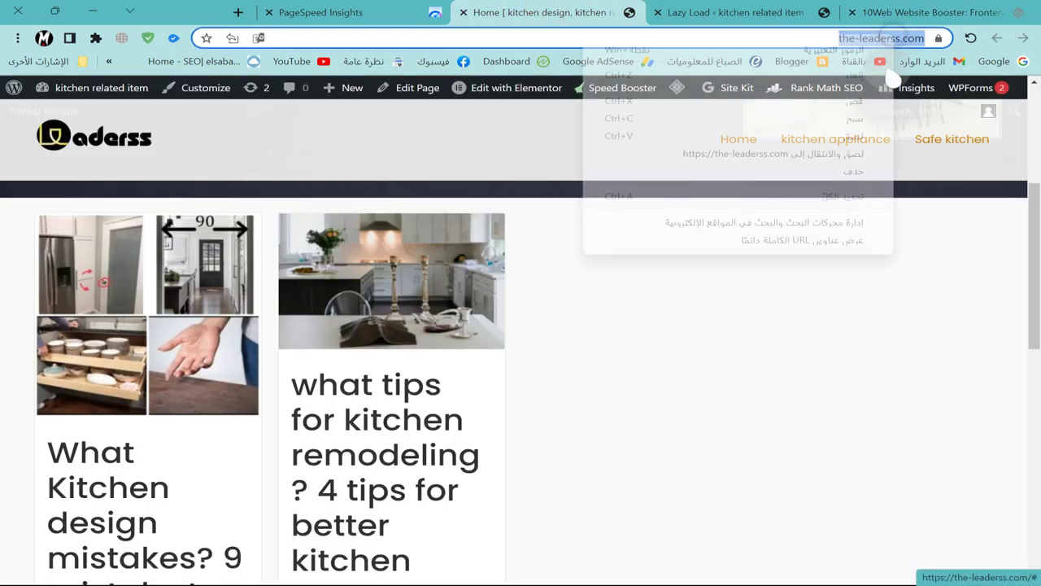
left_click(863, 119)
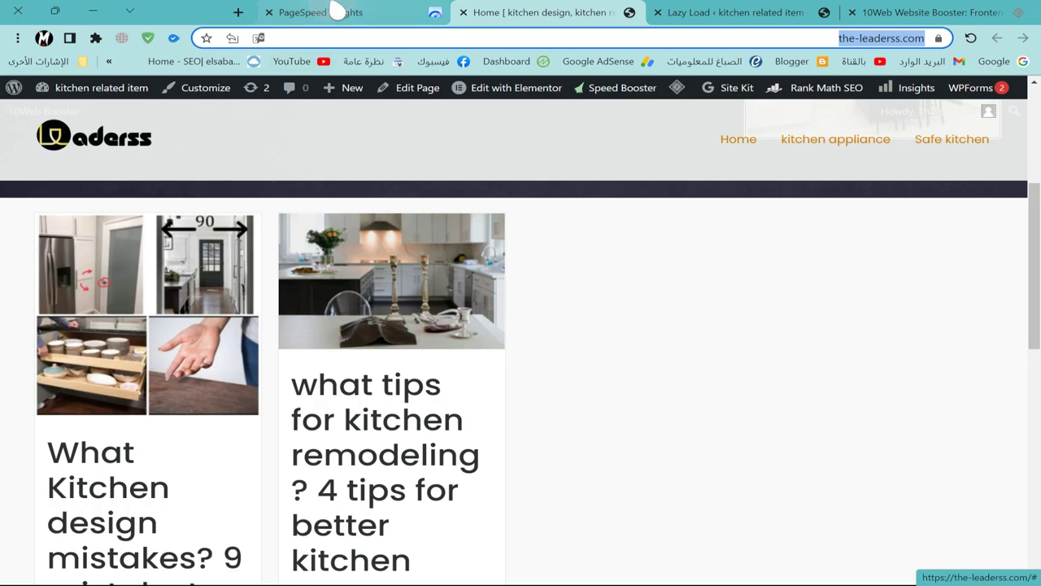
left_click(337, 11)
left_click(586, 158)
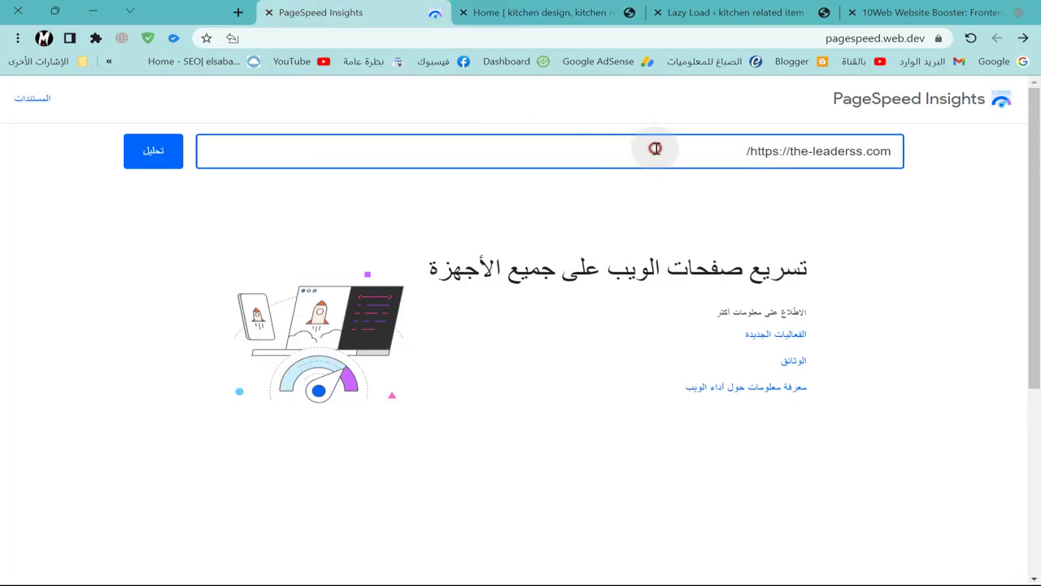
left_click(172, 163)
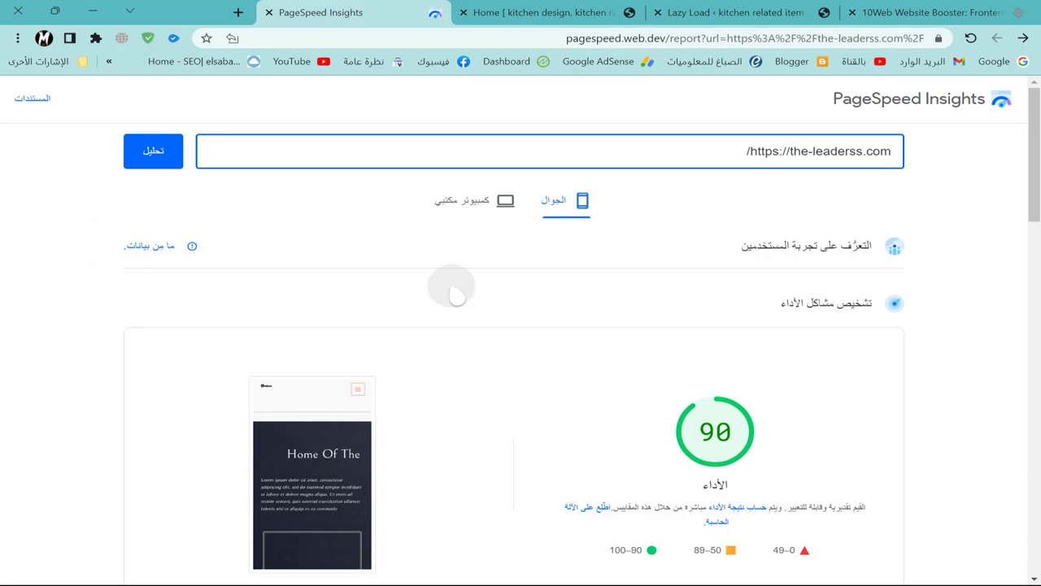
Examine the performance score and metrics in the PageSpeed report for mobile and for desktop.
scroll(624, 320, "down", 2)
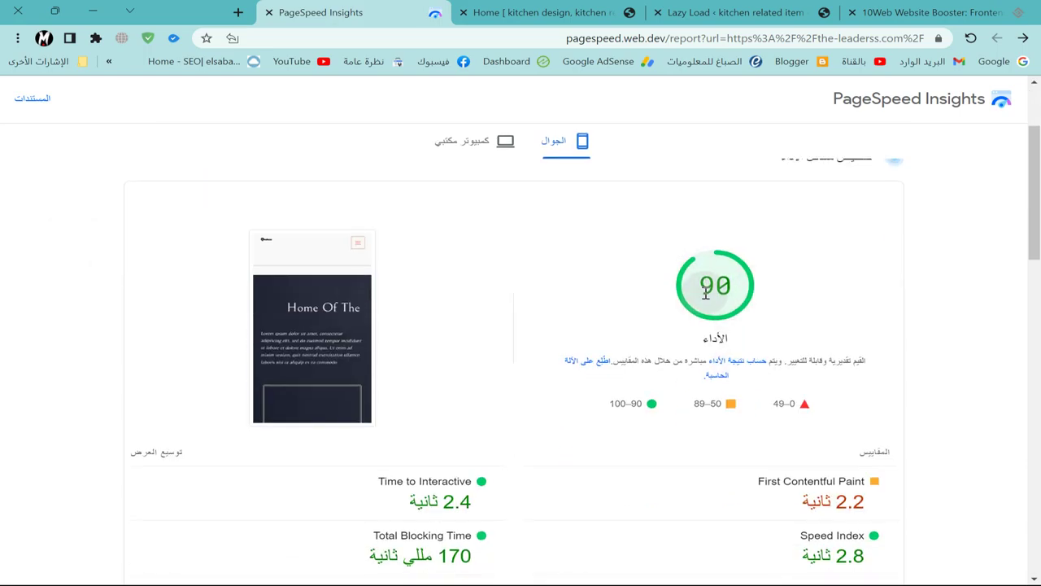
scroll(672, 323, "up", 2)
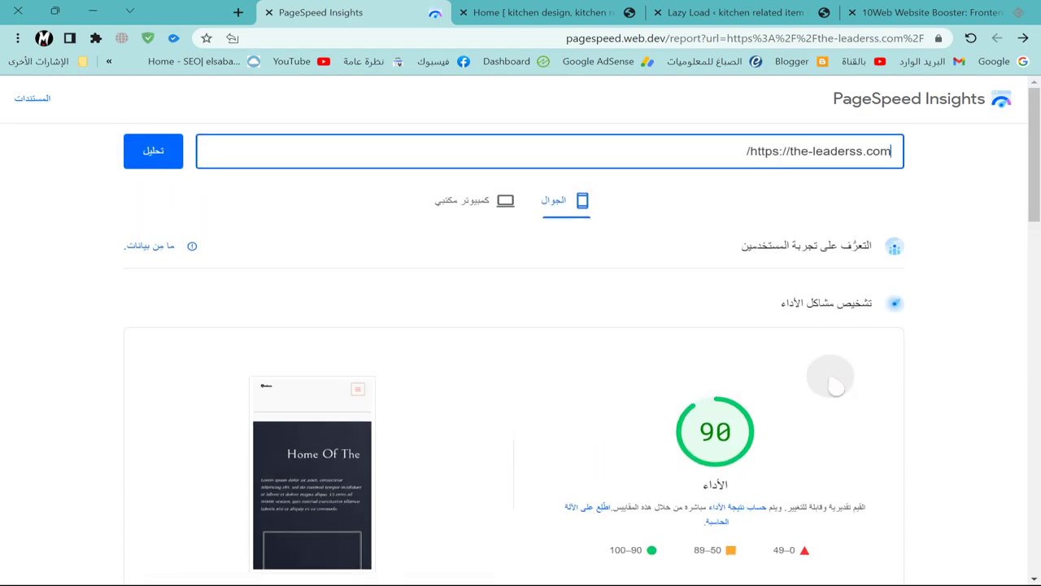
left_click(493, 199)
scroll(793, 374, "down", 1)
scroll(793, 374, "down", 1)
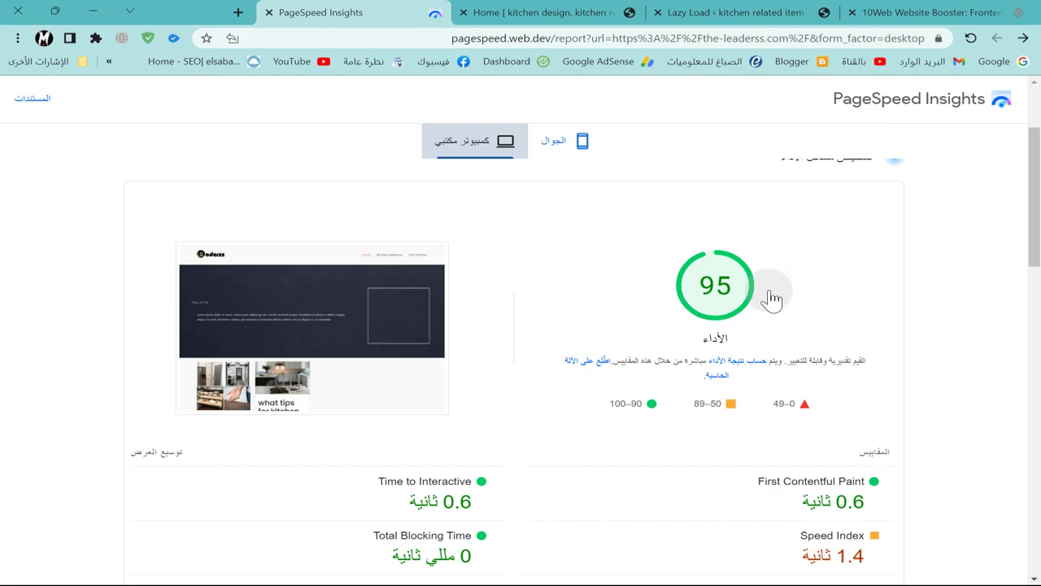
scroll(736, 325, "up", 1)
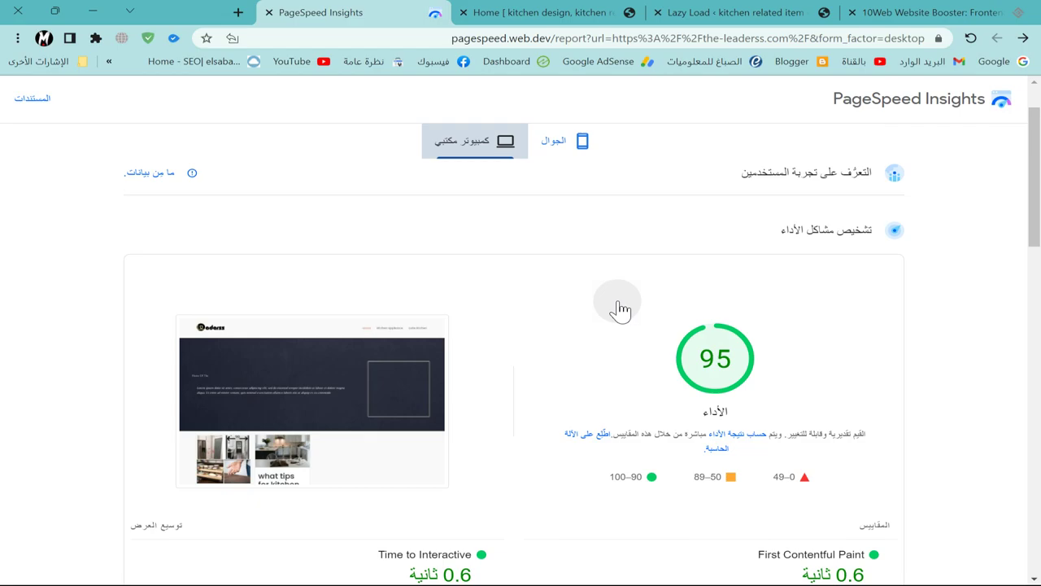
scroll(618, 309, "down", 2)
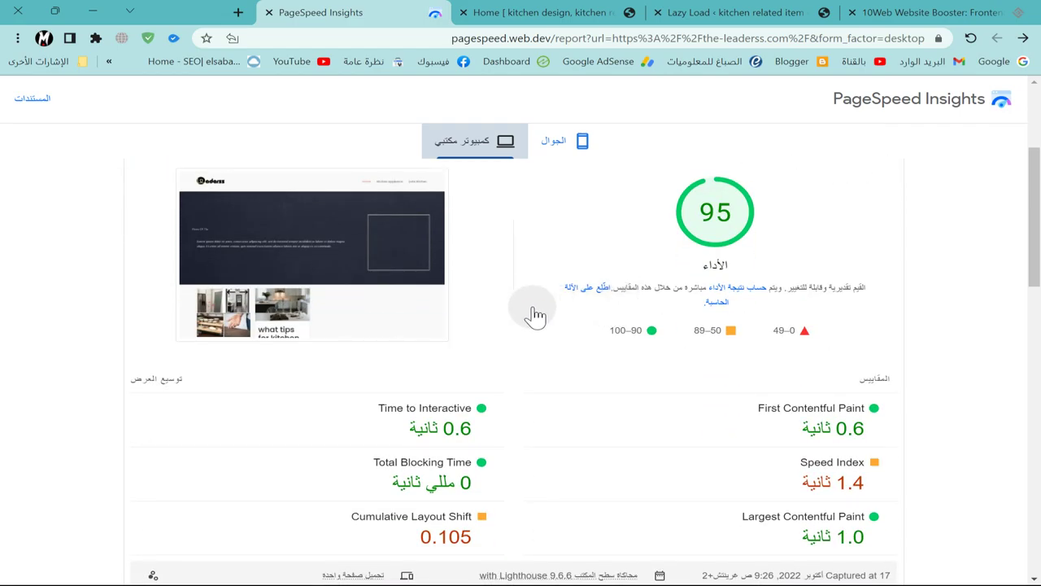
scroll(534, 315, "up", 2)
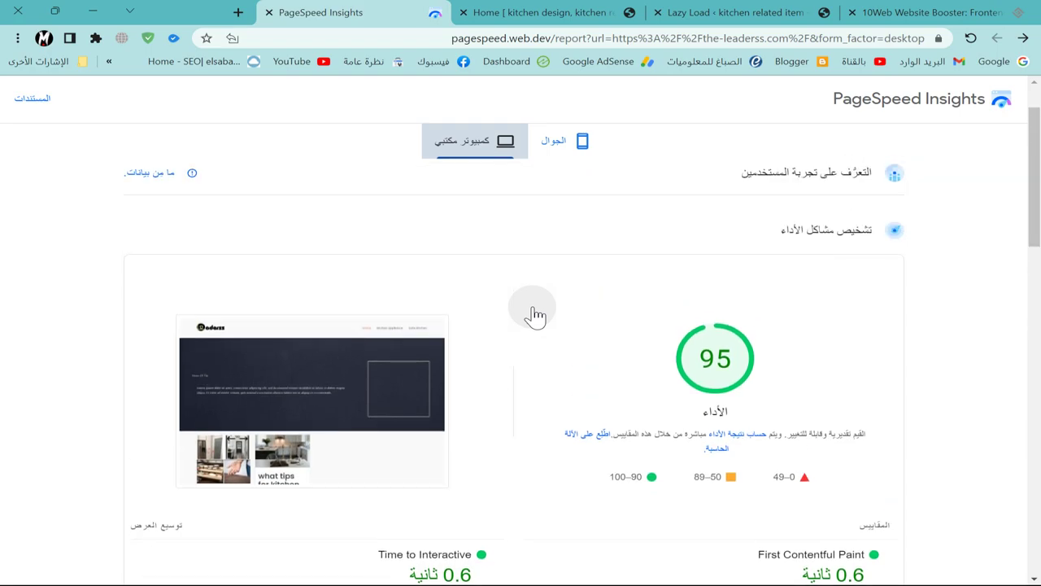